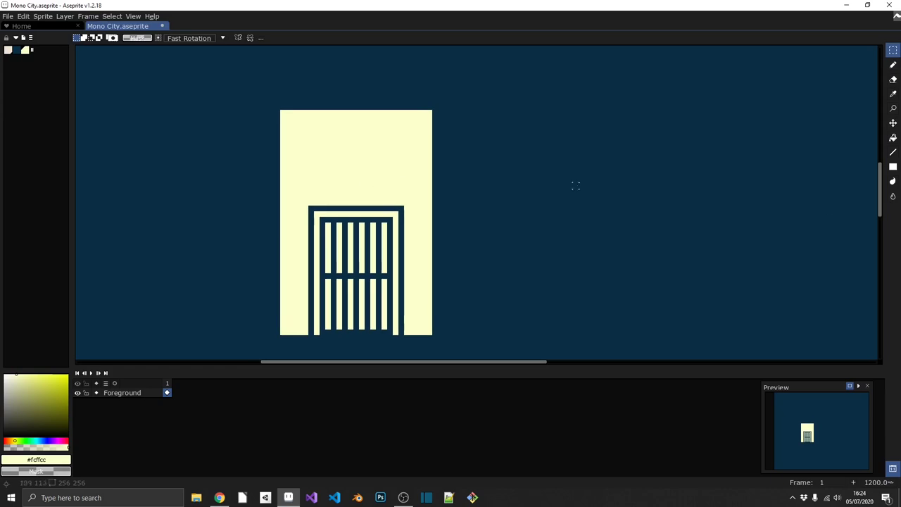
Step: Cut navy gaps above and below a wide ledge on the cream tower
click(893, 166)
alt+click(435, 203)
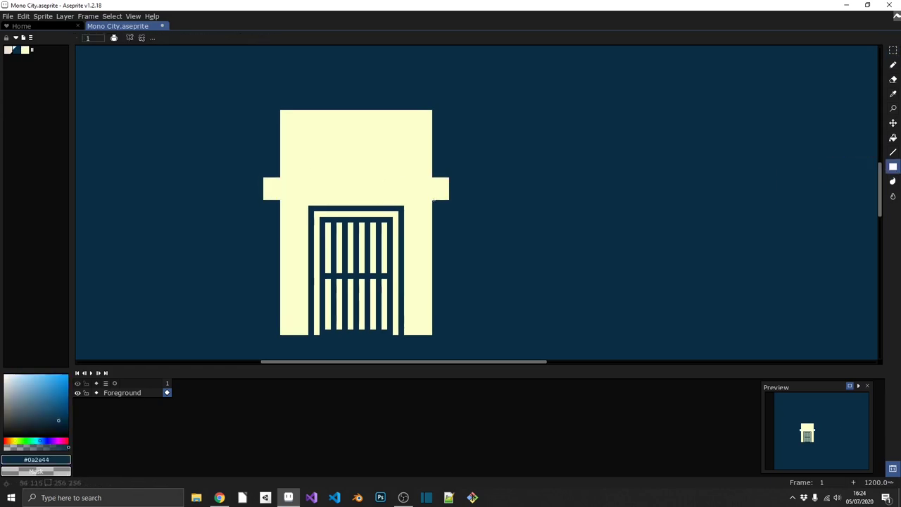
drag(202, 76, 469, 193)
drag(352, 141, 352, 112)
key(b)
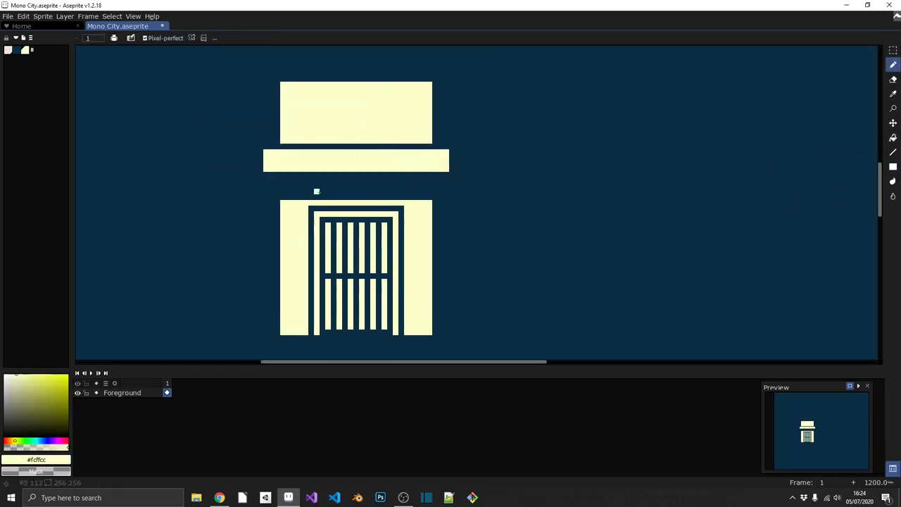
Step: Repaint the top block, clearing its upper part navy and refilling it cream
scroll(429, 189, down, 2)
scroll(353, 212, up, 2)
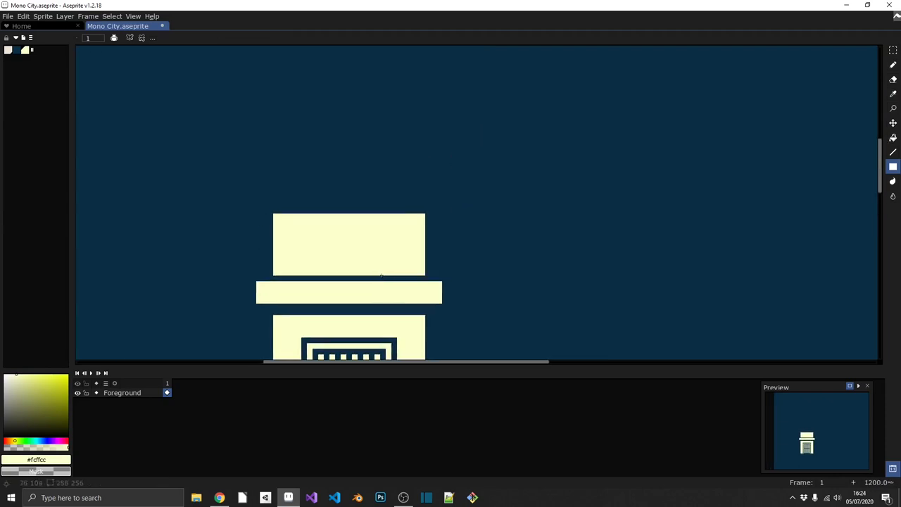
alt+click(422, 176)
drag(274, 213, 426, 259)
alt+click(405, 265)
drag(282, 169, 415, 246)
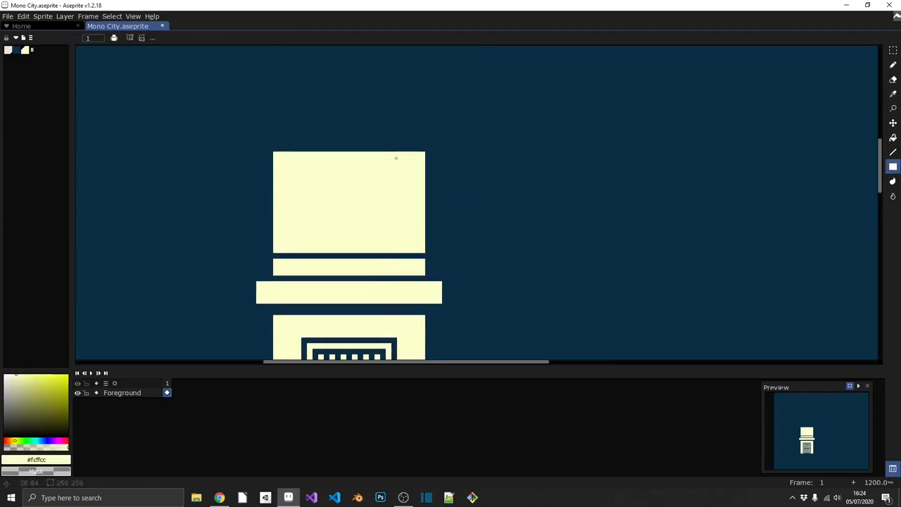
Step: Select the ledge-and-block stack and move a copy up above the top block
scroll(386, 211, up, 1)
key(m)
drag(181, 100, 465, 329)
mouse_move(395, 310)
mouse_down()
mouse_move(387, 202)
mouse_move(408, 195)
mouse_up()
Step: Place the moved copy and shift the copied bar to the tower top
key(Return)
scroll(409, 195, up, 1)
scroll(393, 138, up, 2)
drag(490, 313, 397, 103)
scroll(397, 176, up, 3)
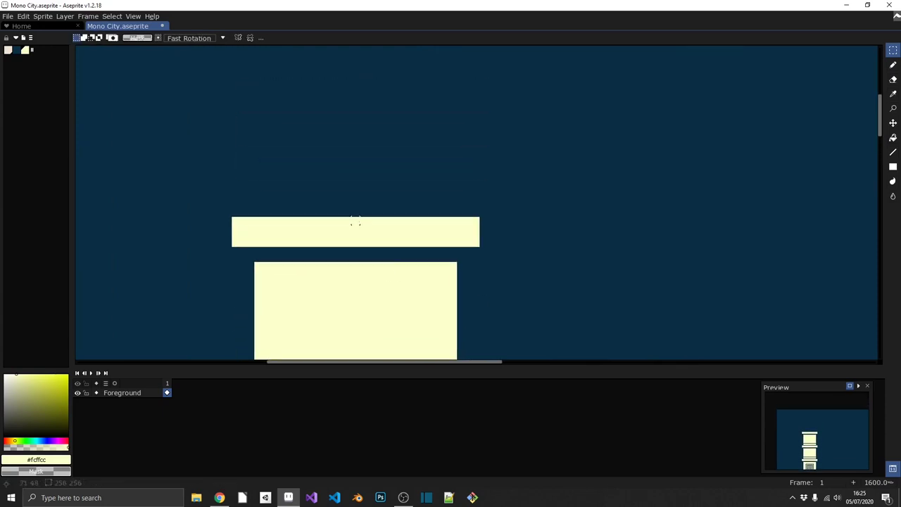
Step: Draw a new block atop the tower, then clear that top area and fill it navy
key(u)
drag(253, 112, 457, 209)
scroll(406, 151, down, 1)
scroll(406, 151, down, 2)
scroll(467, 207, up, 2)
drag(253, 70, 461, 199)
key(Delete)
key(g)
alt+click(428, 241)
Step: Draw a large cream storey above the ledge with two wide roof bars on top
key(b)
scroll(358, 104, up, 3)
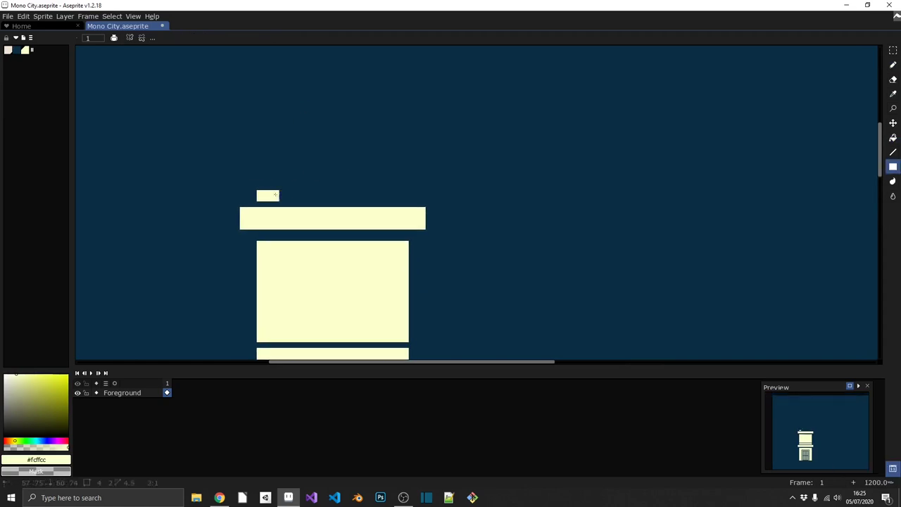
drag(276, 195, 407, 140)
drag(230, 134, 503, 105)
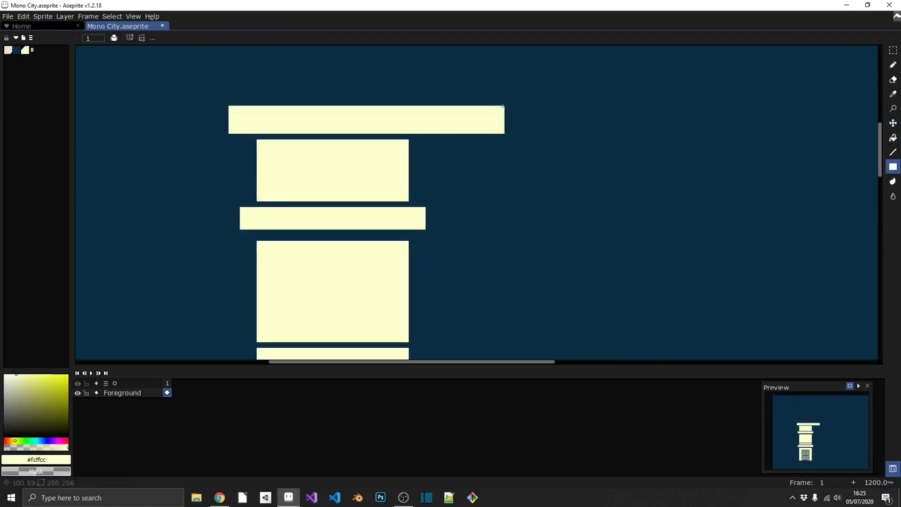
scroll(211, 162, up, 2)
drag(210, 165, 495, 145)
Step: Cut a navy strip into the roof bar to form the double-bar cornice
scroll(370, 221, down, 5)
scroll(147, 149, up, 5)
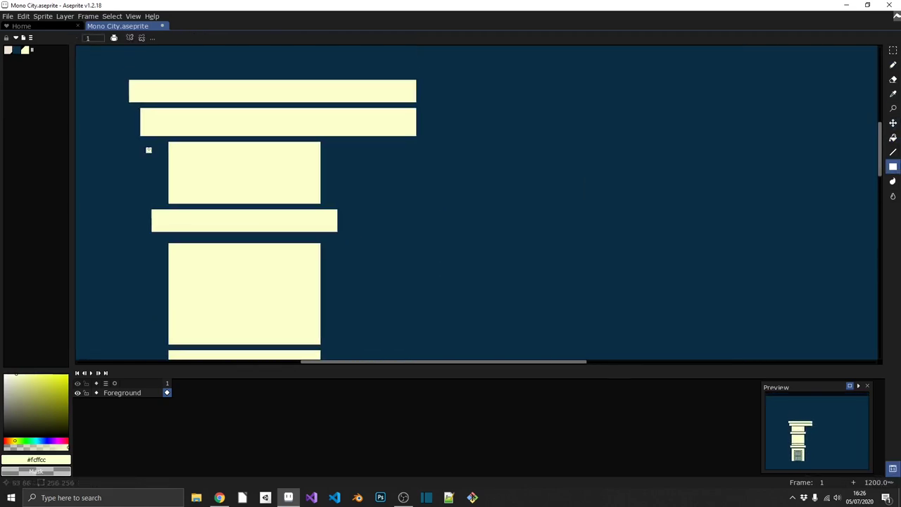
alt+click(147, 149)
drag(145, 107, 417, 114)
scroll(377, 237, down, 5)
scroll(377, 238, up, 3)
scroll(264, 166, up, 2)
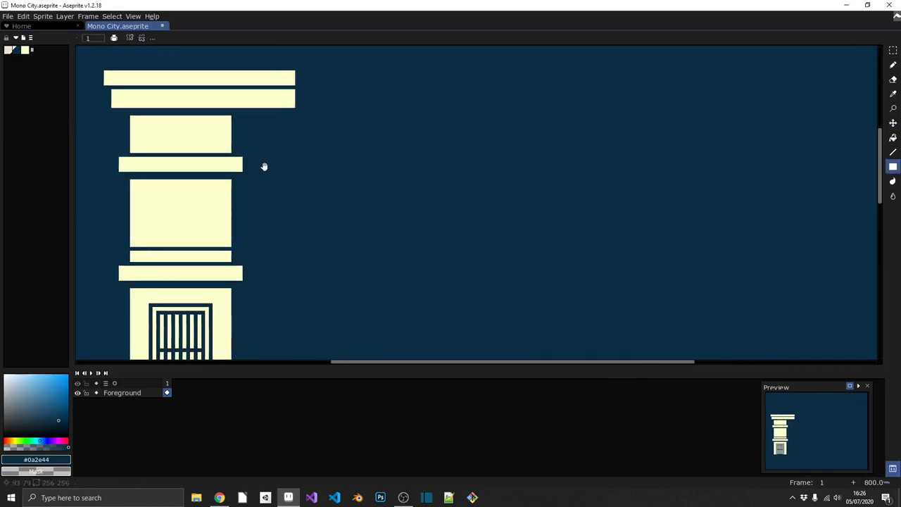
Step: Extend a cream beam right from the top block down into a tall pillar and base
alt+click(222, 132)
drag(235, 116, 258, 143)
drag(406, 147, 430, 153)
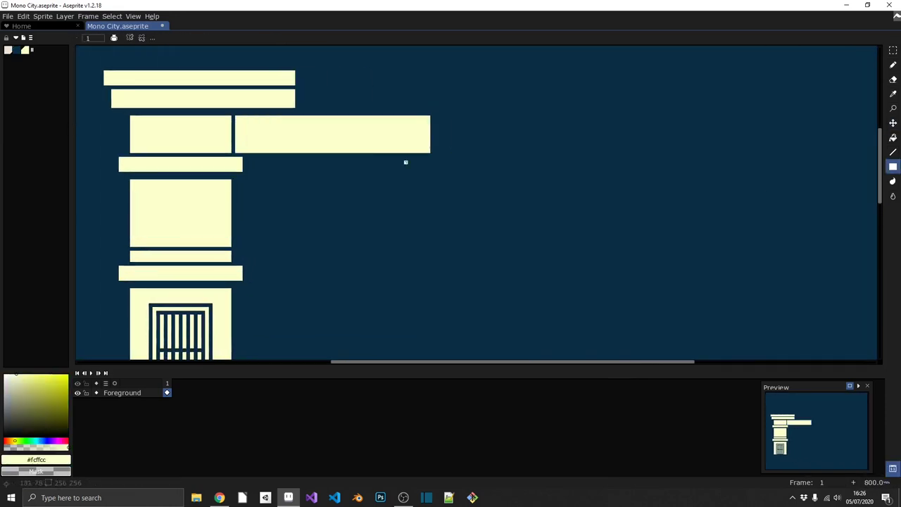
drag(473, 111, 439, 343)
drag(442, 340, 280, 345)
Step: Narrow the right column with navy and widen the navy gap under the top bar
scroll(471, 344, down, 3)
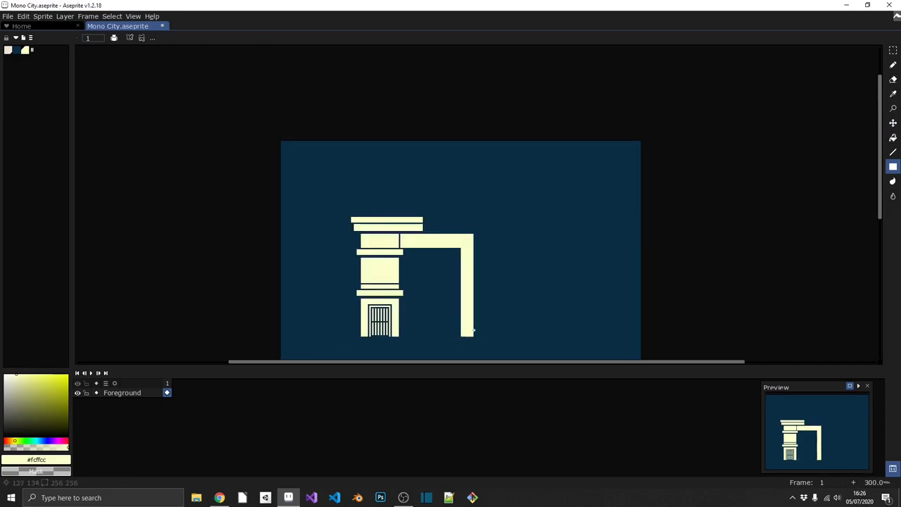
scroll(451, 281, up, 3)
alt+click(422, 282)
drag(448, 343, 465, 162)
scroll(327, 157, up, 3)
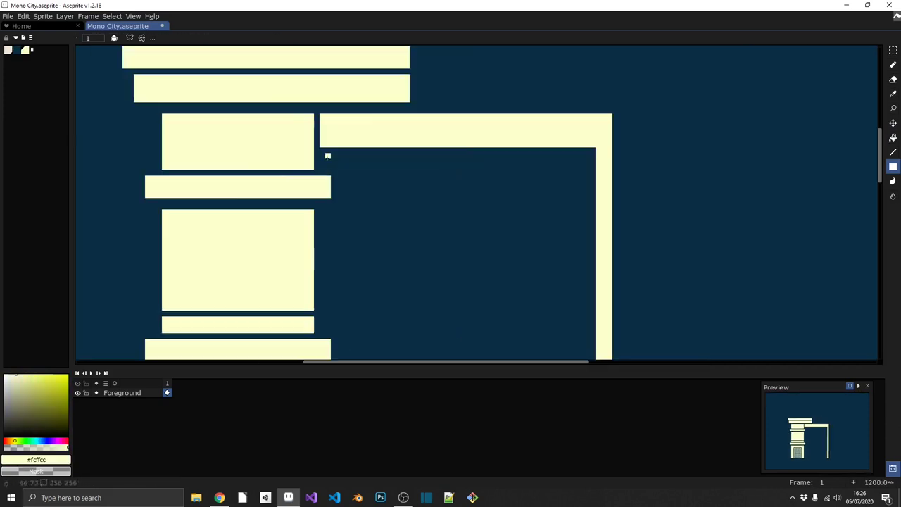
drag(326, 156, 650, 164)
Step: Draw two wide cream trim bars right of the door and save
alt+click(648, 173)
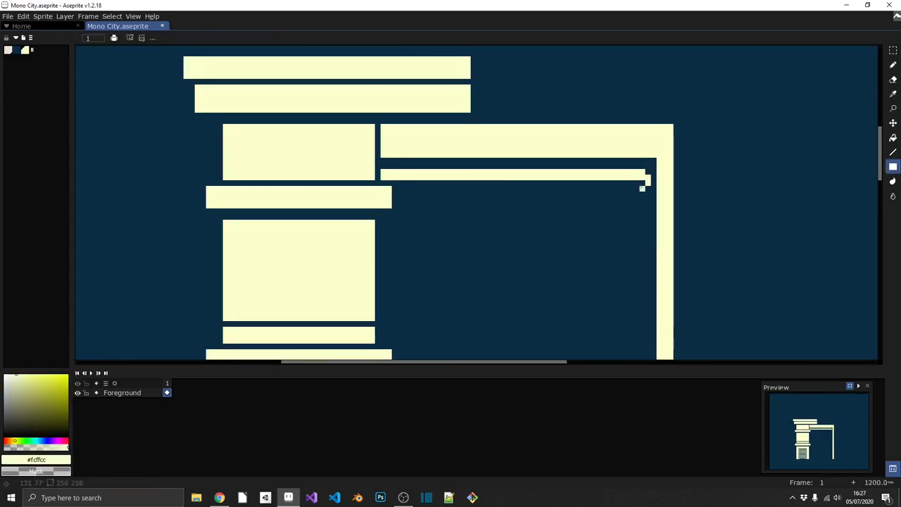
scroll(481, 181, down, 3)
scroll(456, 180, up, 2)
drag(456, 179, 350, 182)
mouse_move(272, 232)
mouse_down()
mouse_move(543, 261)
mouse_move(543, 191)
mouse_up()
key(ctrl+s)
Step: Paste the cornice corner blocks at the roof's right end
scroll(470, 97, down, 2)
scroll(470, 96, up, 4)
key(ctrl+v)
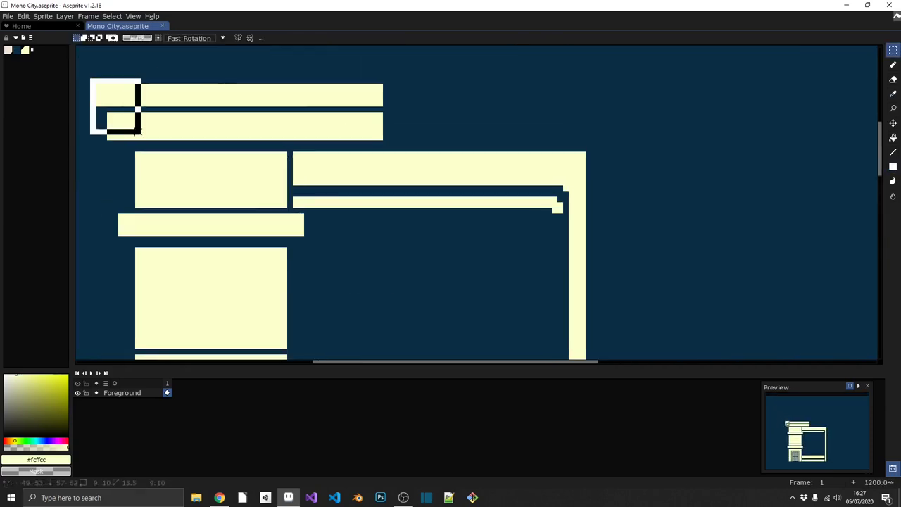
drag(116, 106, 607, 114)
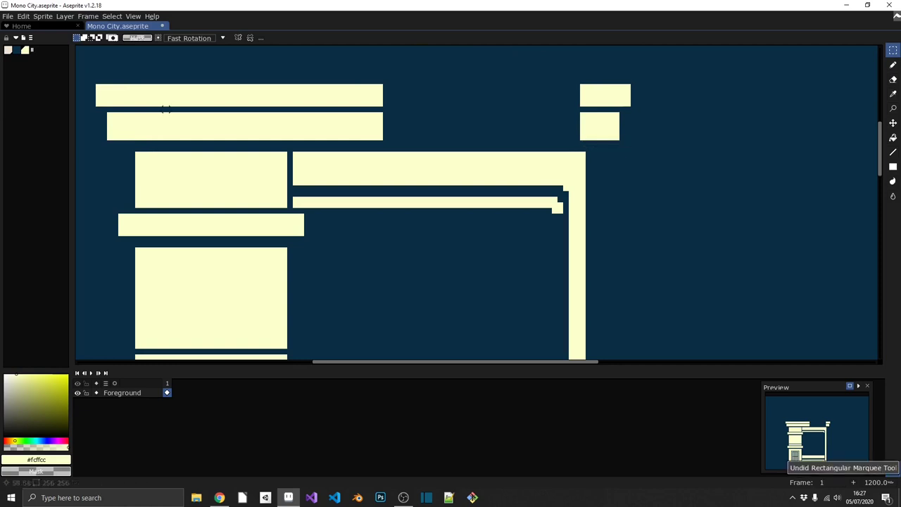
key(Return)
Step: Extend the lower and top cornice bars across to the right
key(u)
drag(385, 113, 579, 140)
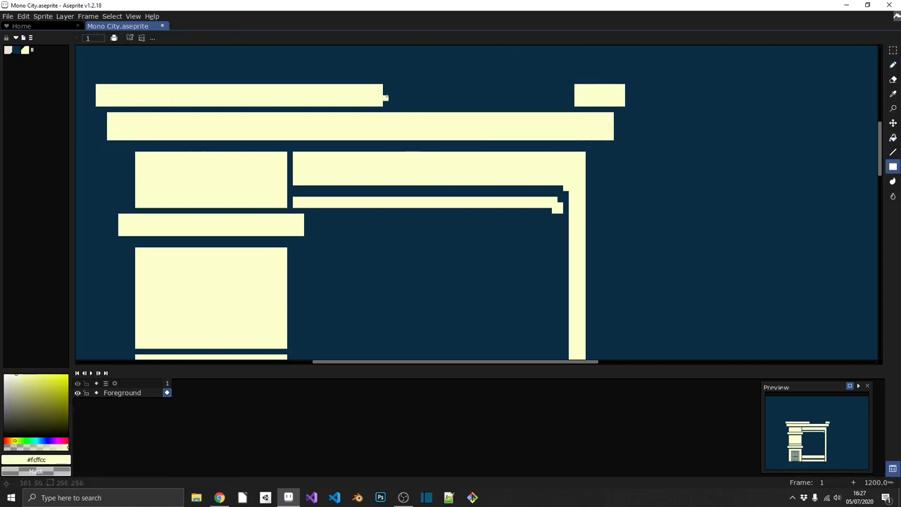
drag(384, 85, 578, 106)
scroll(509, 188, down, 4)
scroll(510, 188, up, 6)
Step: Draw a cream railing bar across the lower right of the frame
scroll(485, 277, down, 4)
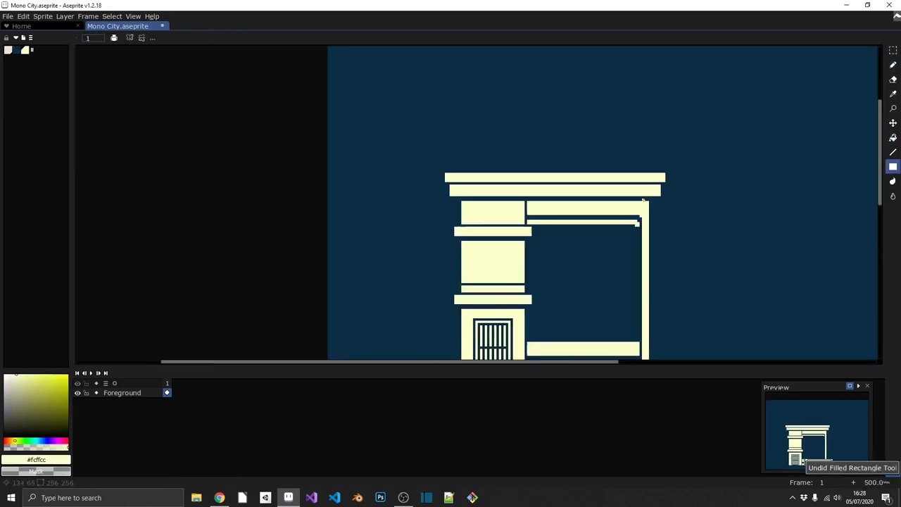
scroll(486, 277, up, 1)
scroll(486, 277, up, 4)
drag(346, 203, 392, 227)
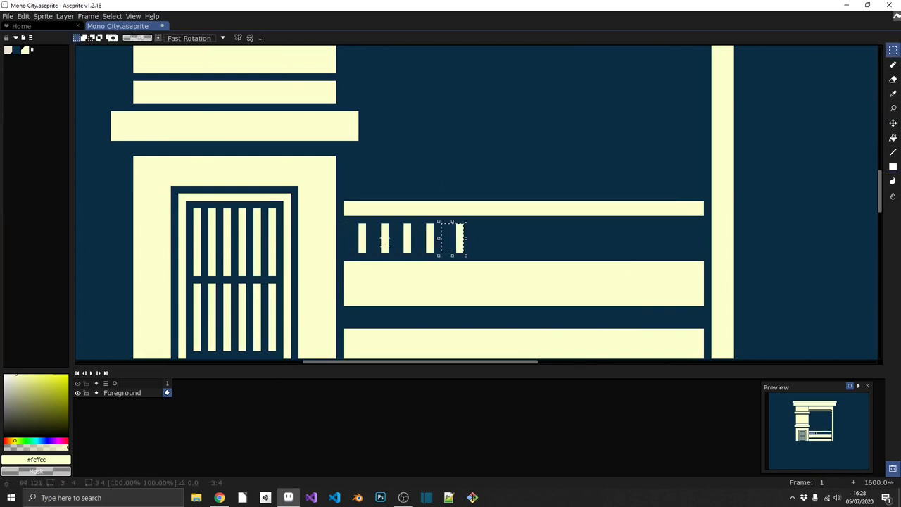
scroll(384, 239, down, 4)
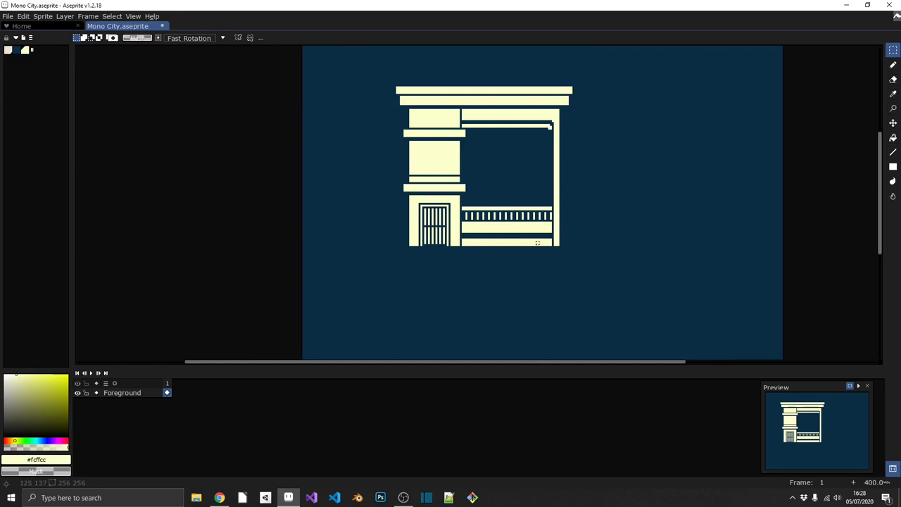
scroll(523, 195, up, 4)
key(b)
alt+click(432, 207)
scroll(314, 173, up, 1)
key(u)
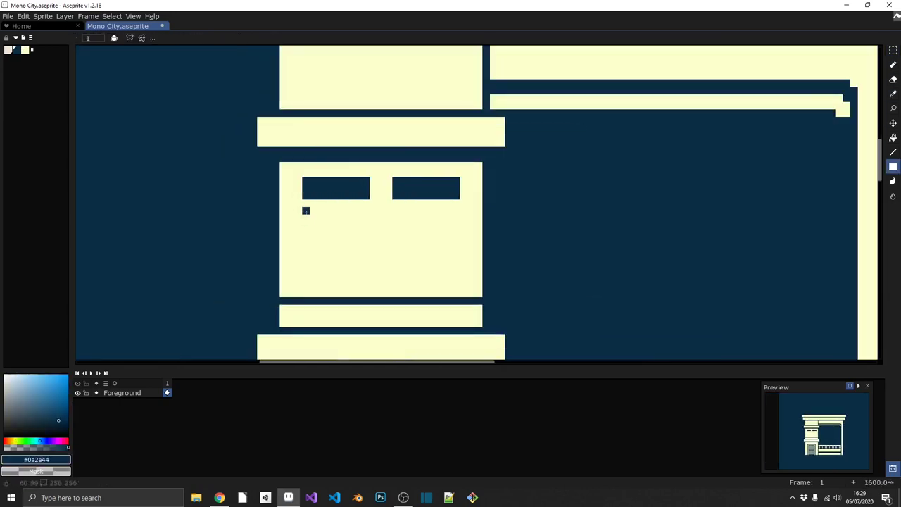
Step: Cut two navy window panes into the middle block and centre them
drag(303, 207, 364, 244)
drag(392, 214, 431, 244)
scroll(410, 291, down, 5)
scroll(410, 291, up, 5)
drag(303, 233, 457, 274)
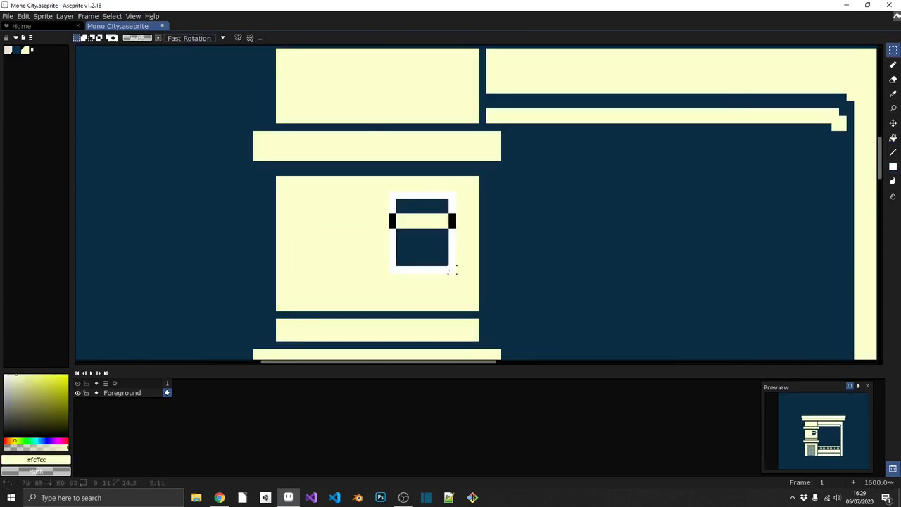
drag(389, 201, 453, 267)
key(g)
scroll(392, 177, up, 2)
Step: Draw a cream cross dividing the window into four panes
key(b)
drag(388, 158, 389, 223)
scroll(390, 213, down, 7)
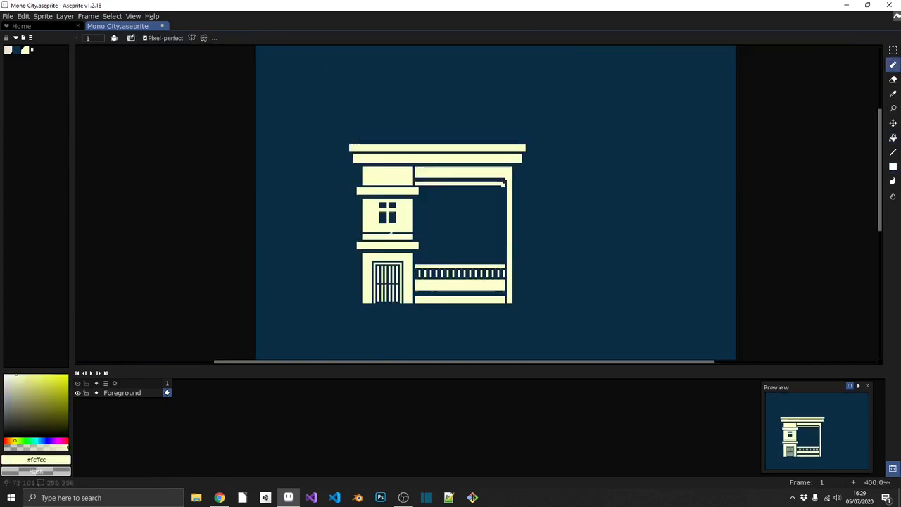
scroll(380, 211, up, 7)
scroll(384, 167, down, 4)
scroll(385, 159, up, 2)
scroll(430, 169, down, 2)
Step: Add a navy panel with cream slats to the top storey
key(x)
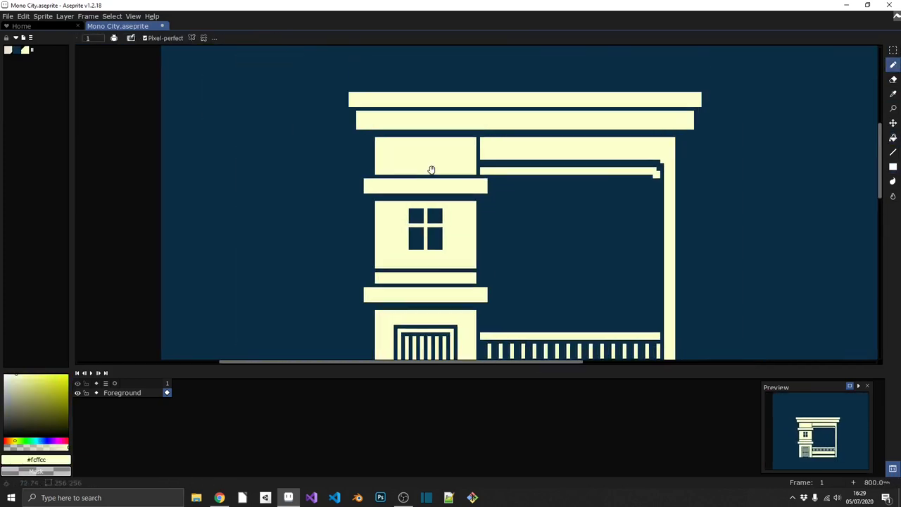
key(u)
scroll(356, 147, up, 1)
drag(347, 145, 495, 187)
key(x)
drag(354, 155, 486, 168)
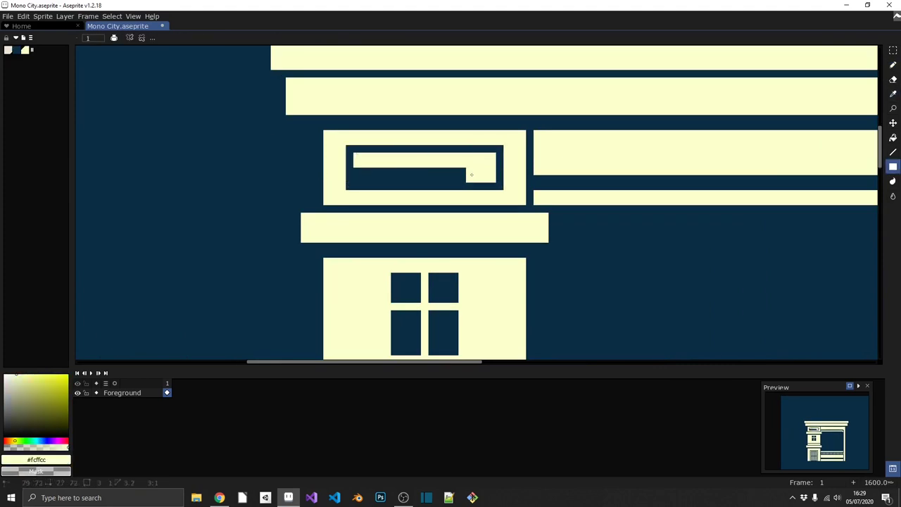
scroll(381, 175, down, 3)
scroll(380, 176, up, 2)
scroll(420, 207, down, 4)
scroll(433, 222, up, 1)
scroll(525, 191, up, 3)
Step: Draw a thin cream bar across the shop window
scroll(485, 268, down, 3)
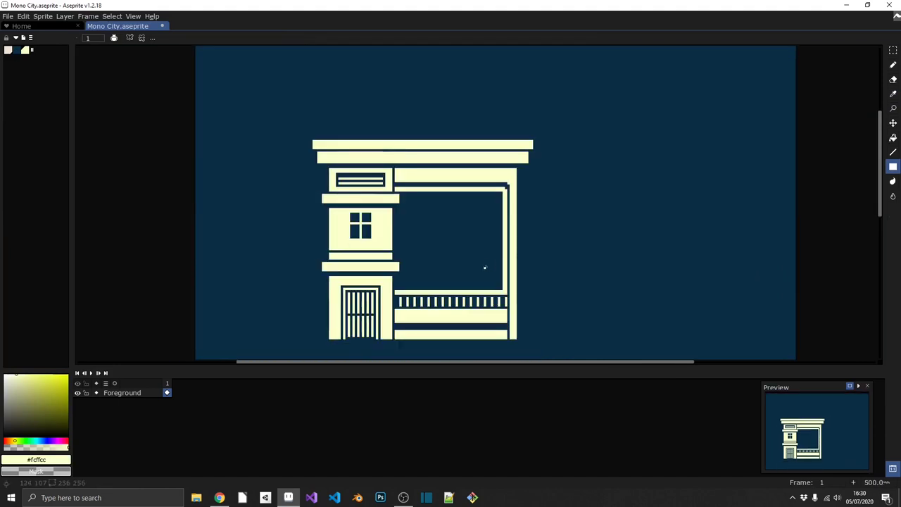
scroll(485, 268, up, 4)
scroll(422, 180, down, 3)
scroll(427, 169, up, 2)
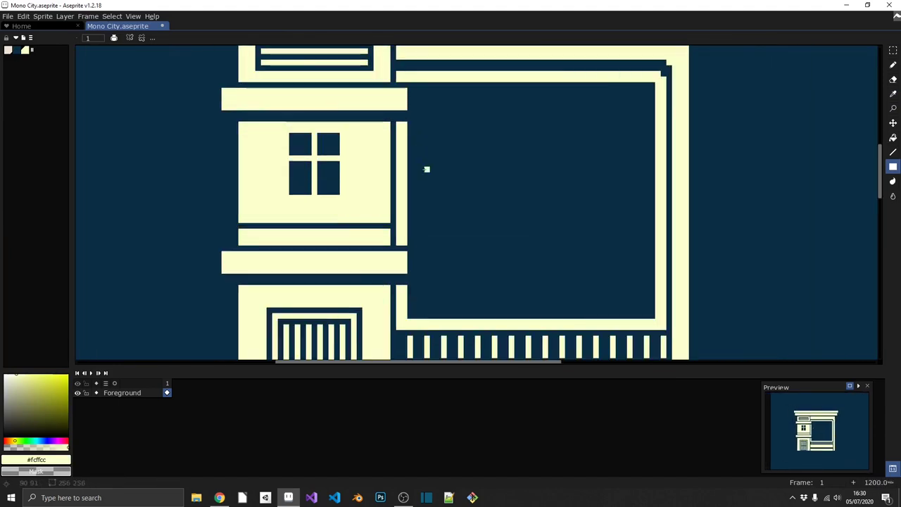
drag(380, 264, 614, 283)
scroll(612, 283, down, 3)
scroll(325, 227, up, 4)
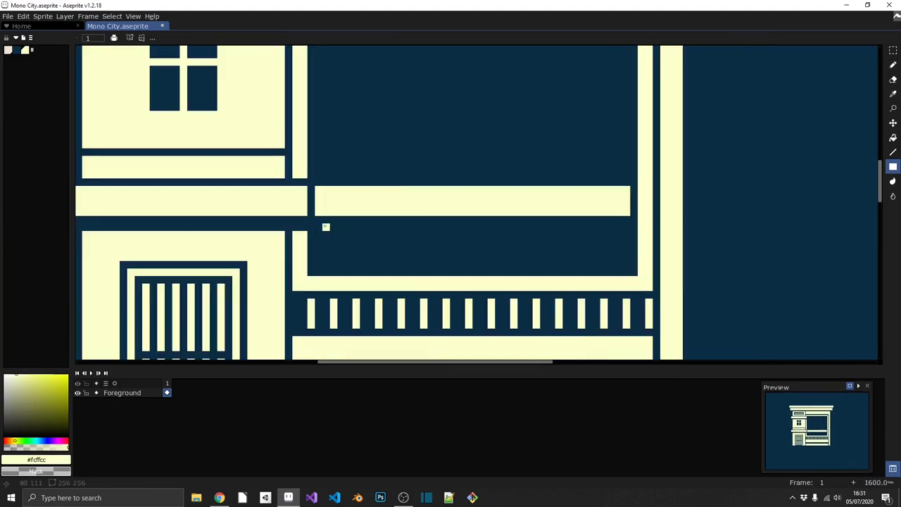
Step: Copy the dot row under the bar and stretch it into a checker strip
key(m)
drag(416, 222, 312, 232)
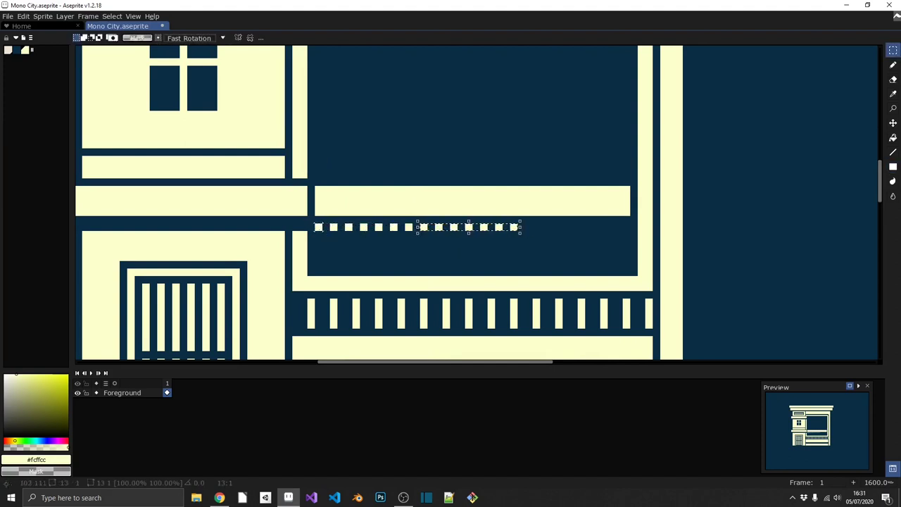
key(ctrl+v)
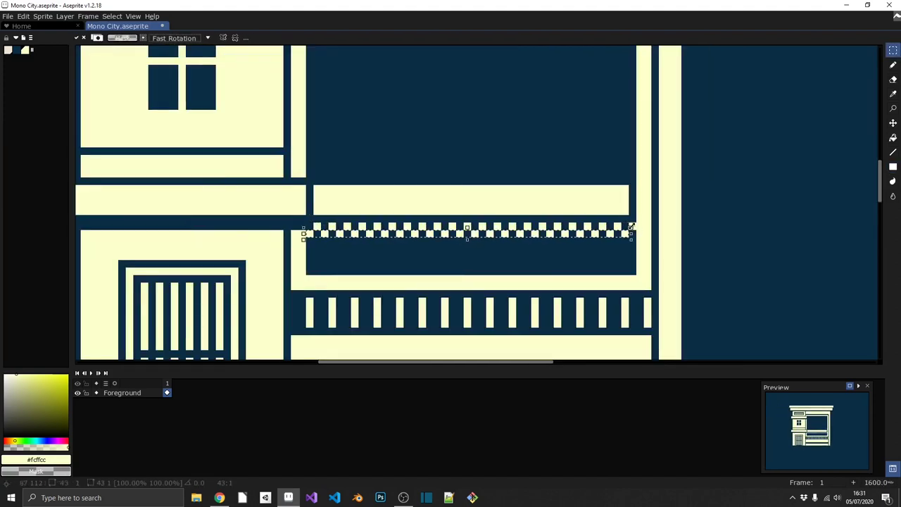
drag(312, 235, 312, 273)
scroll(599, 241, down, 3)
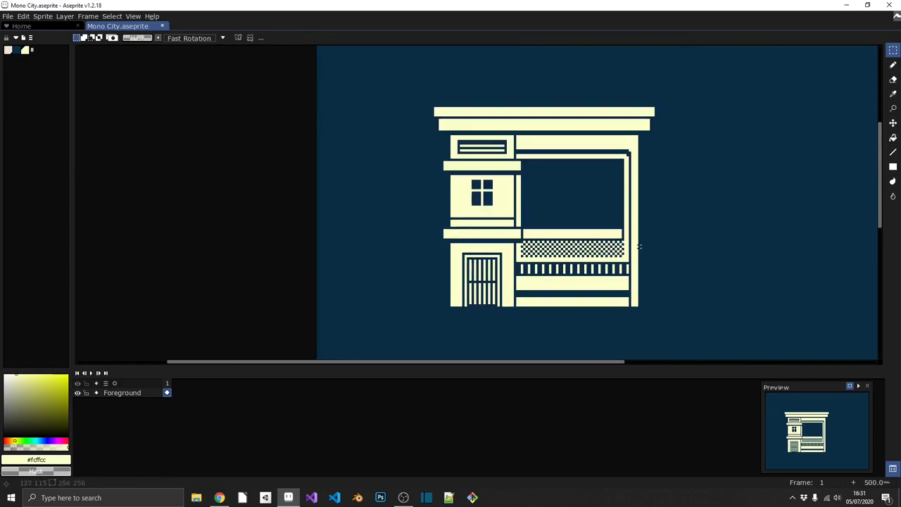
scroll(599, 241, up, 3)
Step: Redraw the railing post row in cream
alt+click(600, 241)
scroll(601, 200, down, 5)
scroll(451, 211, up, 5)
scroll(570, 218, down, 3)
scroll(435, 214, up, 5)
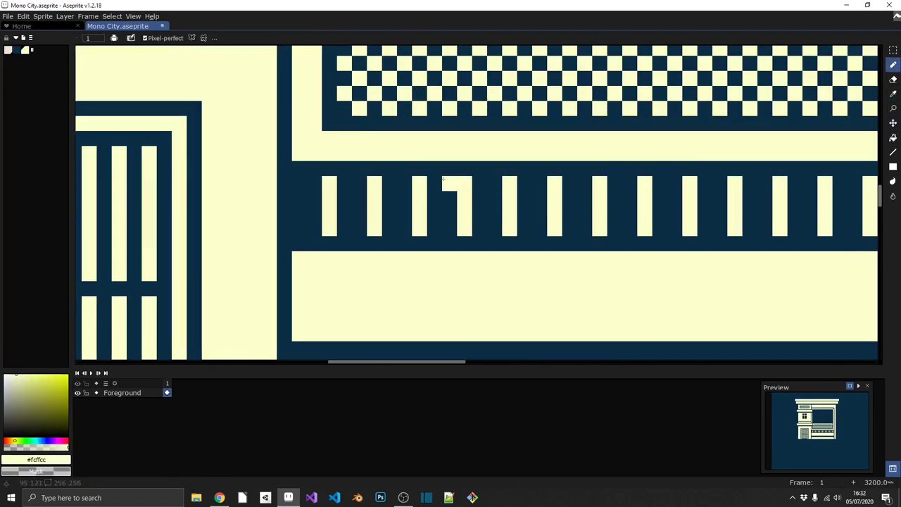
scroll(435, 214, down, 5)
scroll(346, 197, up, 4)
alt+click(344, 223)
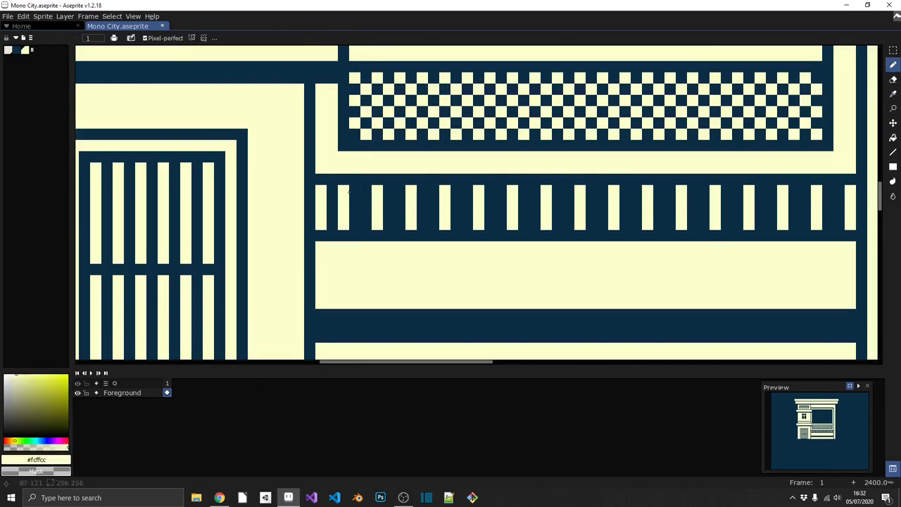
drag(321, 211, 845, 211)
Step: Paint navy over alternate railing posts to shorten them
alt+click(398, 204)
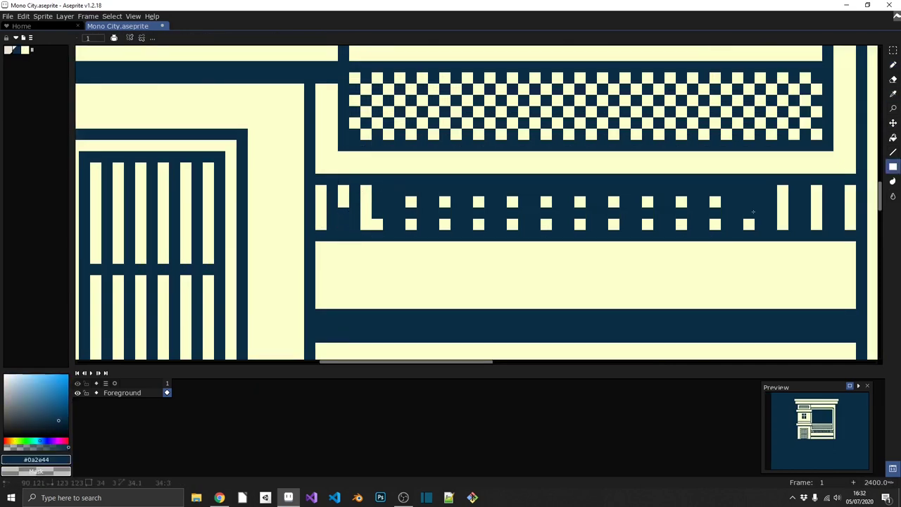
key(m)
drag(314, 183, 350, 226)
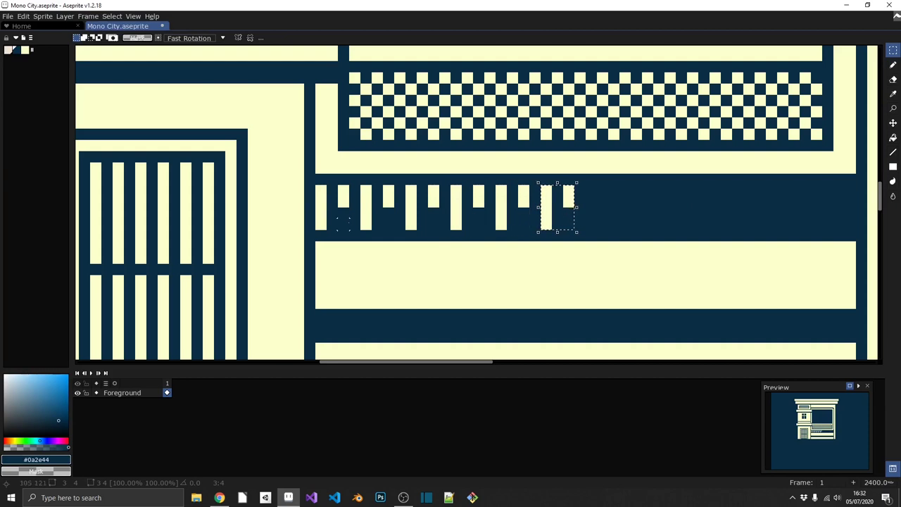
scroll(358, 171, down, 4)
scroll(358, 171, down, 2)
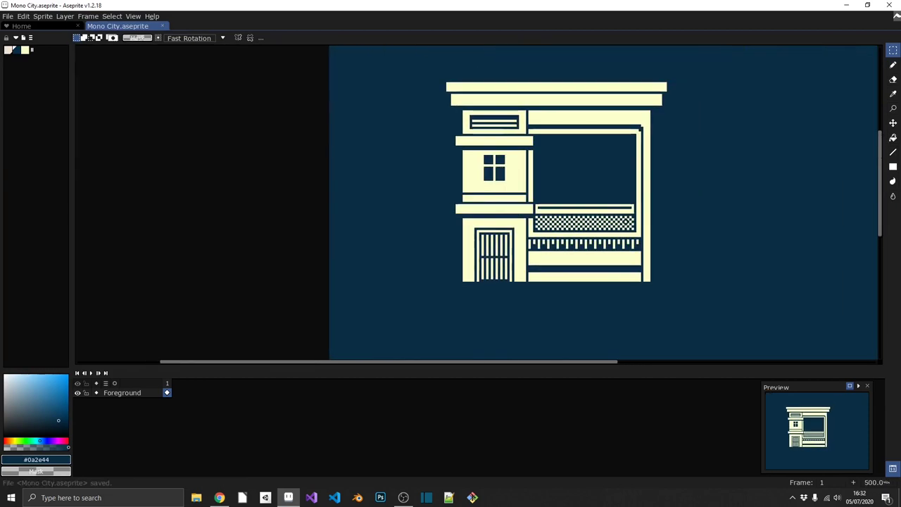
scroll(358, 171, up, 5)
Step: On a new layer, fill the outlined triangle at the bars' left end in dark navy
key(shift+n)
key(b)
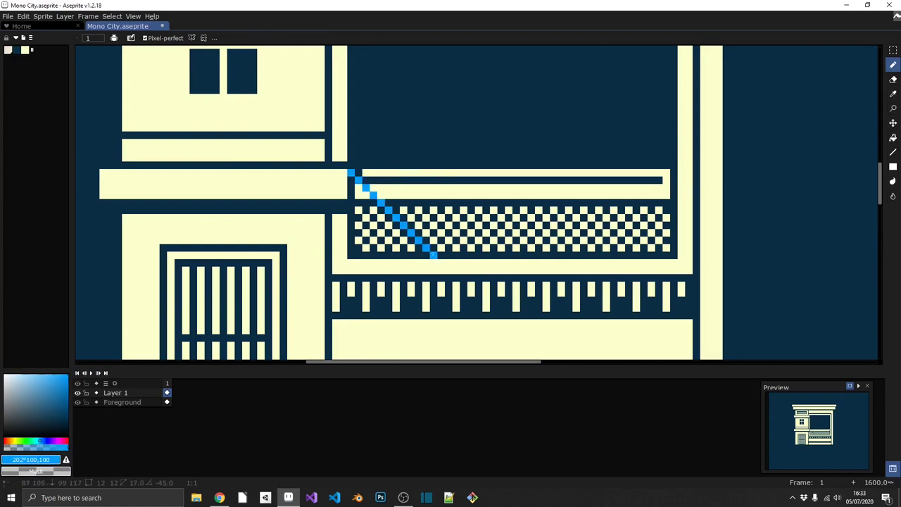
key(g)
click(394, 243)
key(x)
click(408, 247)
scroll(423, 253, down, 2)
scroll(423, 255, up, 2)
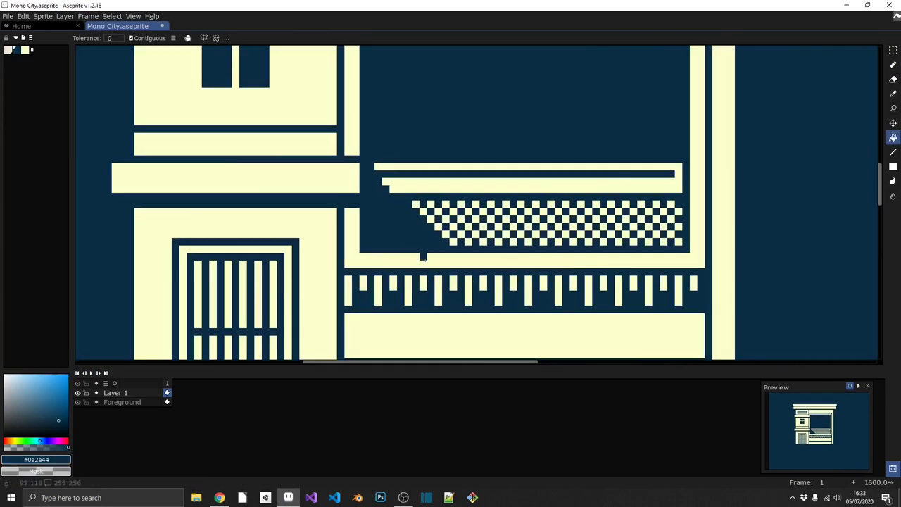
scroll(672, 207, down, 2)
scroll(446, 192, up, 2)
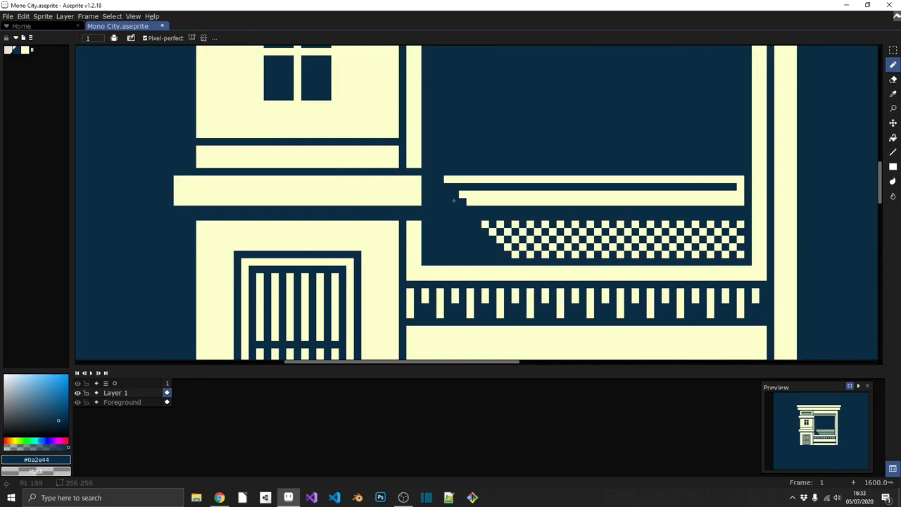
scroll(454, 201, down, 6)
Step: Draw a diagonal across the lower bars and fill the new triangle dark navy
right_click(133, 393)
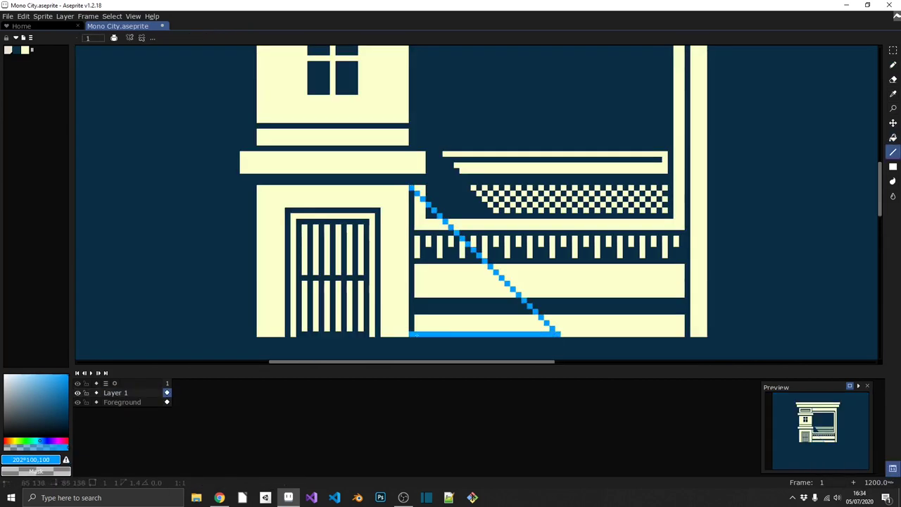
key(g)
click(437, 310)
alt+click(450, 176)
click(437, 310)
scroll(430, 280, down, 3)
scroll(431, 281, up, 2)
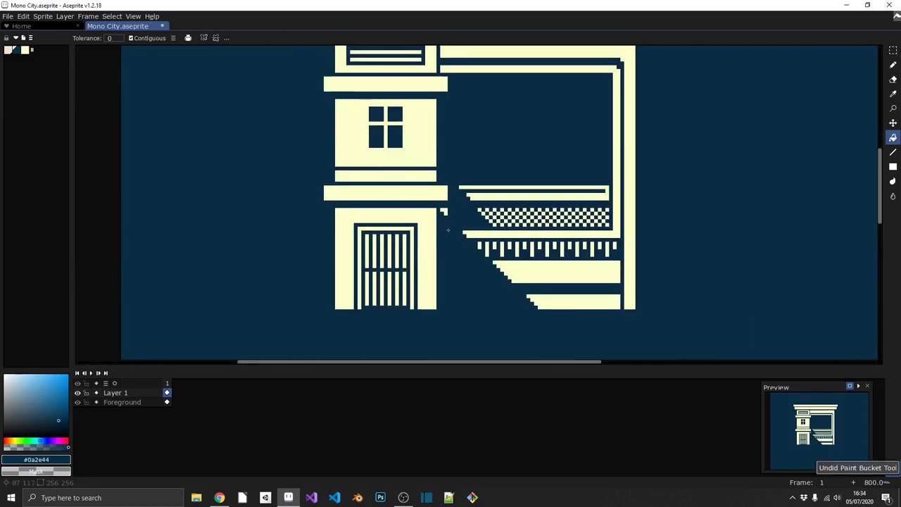
scroll(448, 230, down, 3)
scroll(448, 230, up, 3)
Step: Move the balcony rail up and fill the leftover gap with dark navy
key(m)
drag(427, 177, 580, 223)
drag(502, 201, 501, 141)
key(ctrl+d)
key(g)
scroll(485, 236, down, 3)
scroll(485, 237, up, 3)
click(454, 178)
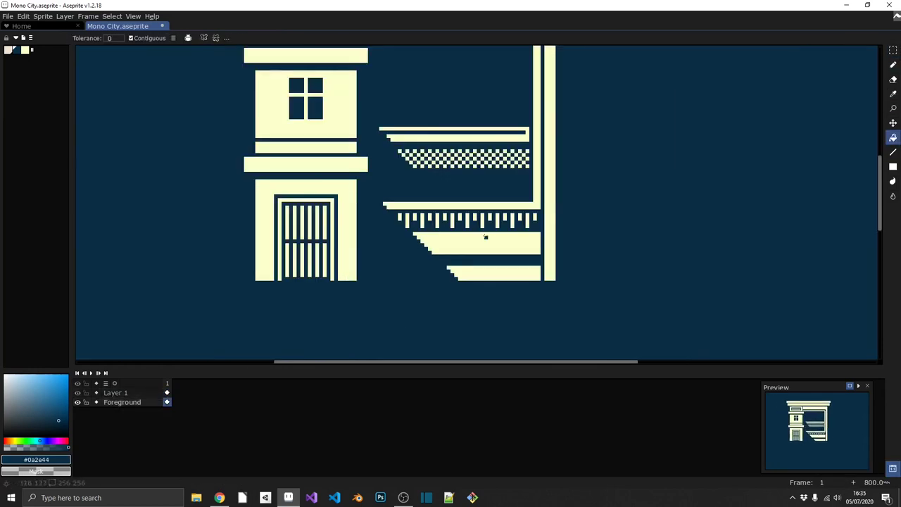
Step: Extend the checker pattern downward and shift a checker piece to the left
scroll(486, 236, up, 1)
drag(355, 117, 355, 180)
scroll(354, 180, up, 1)
key(b)
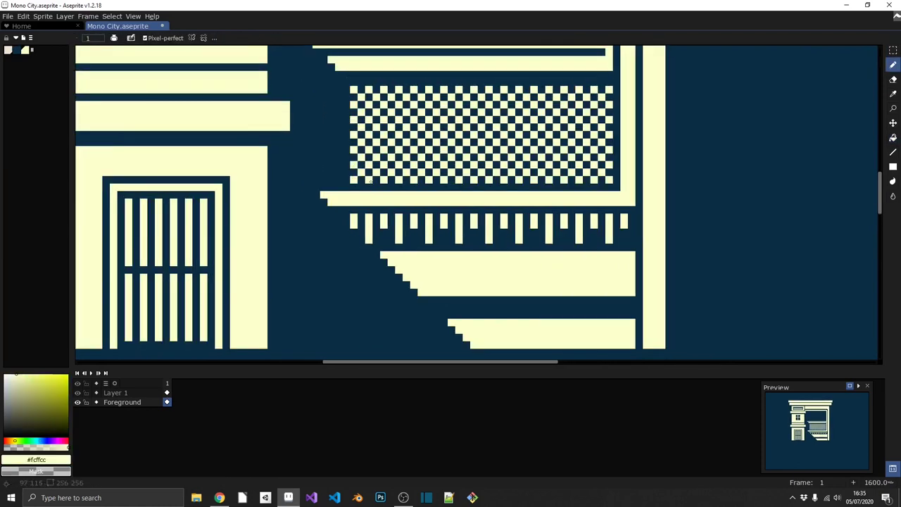
scroll(371, 180, down, 1)
key(m)
drag(371, 125, 414, 200)
drag(394, 162, 350, 162)
Step: Merge the new layer down into Foreground and pick the dark navy colour
scroll(344, 105, up, 2)
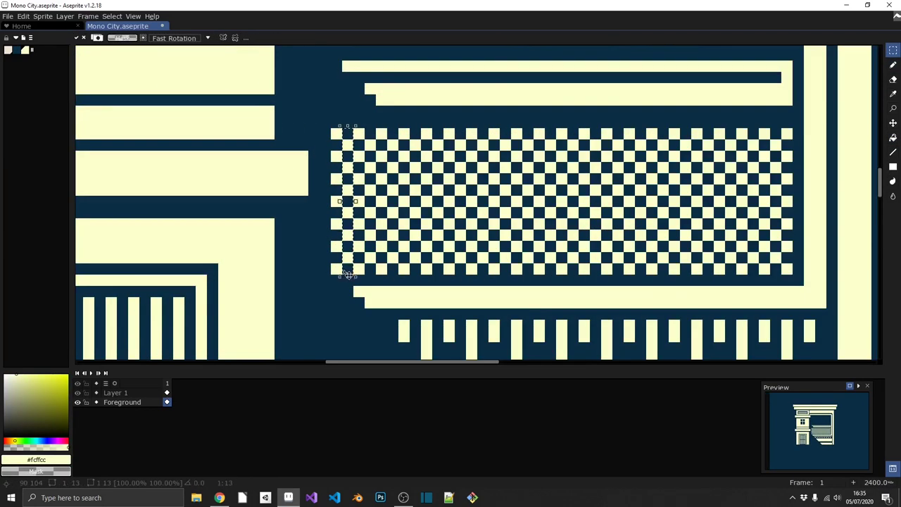
scroll(363, 268, down, 4)
key(ctrl+e)
scroll(407, 291, down, 1)
scroll(406, 291, up, 4)
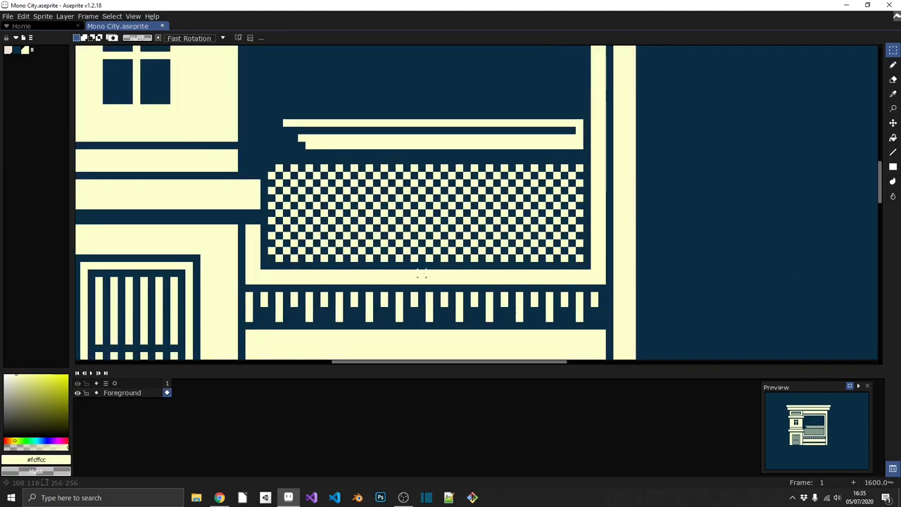
alt+click(376, 260)
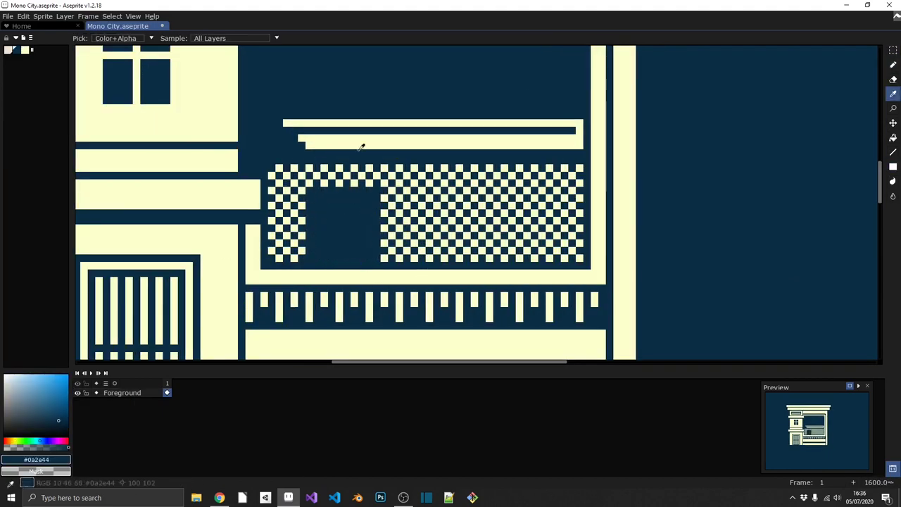
Step: Cut a doorway rectangle into the checker area and outline a cream door inside it
key(x)
key(u)
drag(313, 194, 373, 261)
key(x)
scroll(357, 240, down, 1)
scroll(357, 239, up, 1)
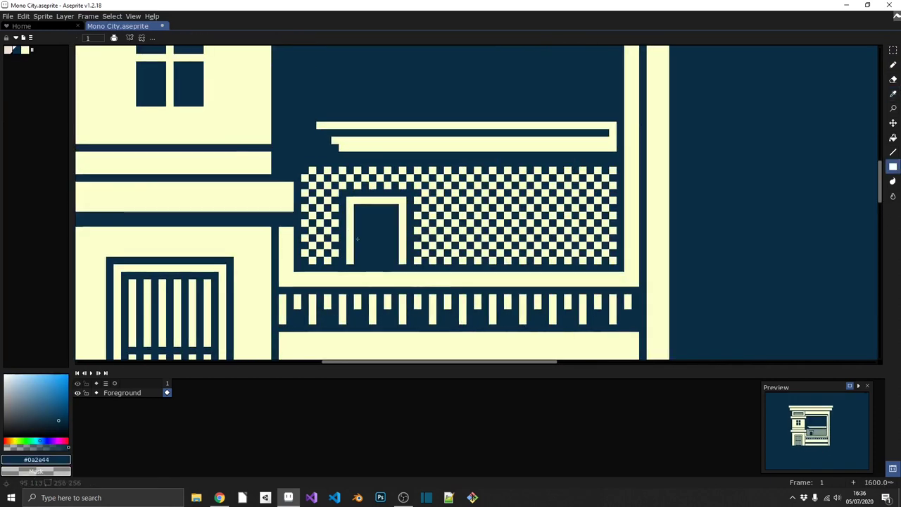
key(x)
drag(342, 189, 386, 244)
scroll(378, 258, down, 1)
scroll(378, 259, up, 1)
key(x)
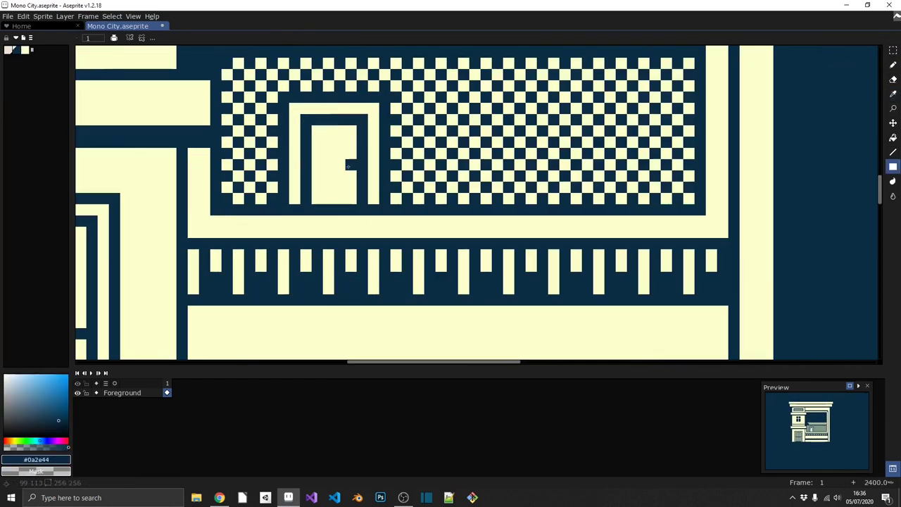
scroll(378, 258, down, 1)
scroll(359, 244, up, 1)
key(x)
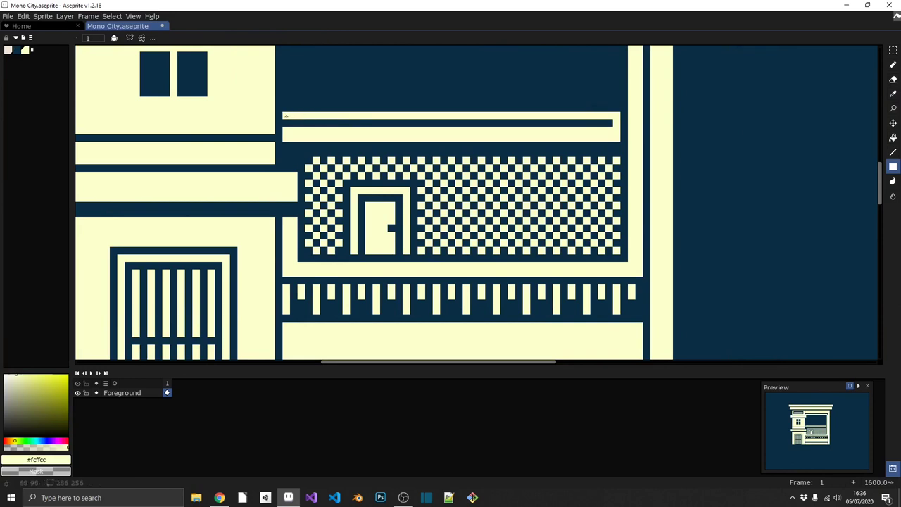
Step: Bring the lower building into view, delete the railing band, then undo the deletion
scroll(298, 162, down, 1)
drag(155, 149, 199, 175)
scroll(199, 175, up, 1)
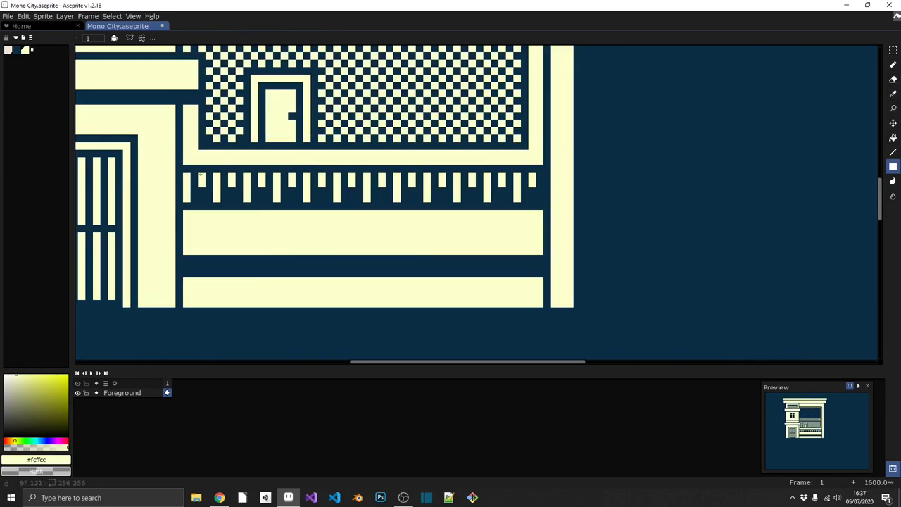
key(Delete)
key(x)
scroll(519, 185, down, 1)
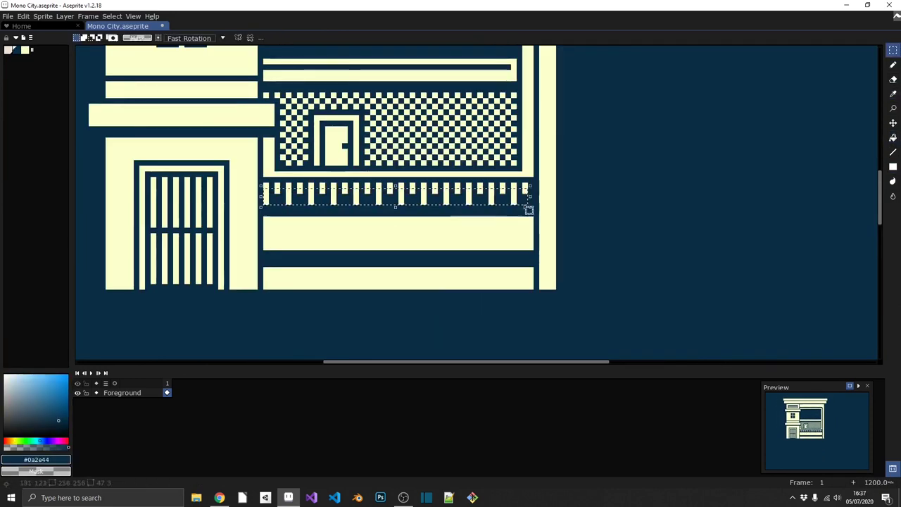
scroll(406, 199, up, 1)
scroll(407, 199, down, 1)
key(ctrl+z)
scroll(422, 226, down, 2)
scroll(469, 267, up, 2)
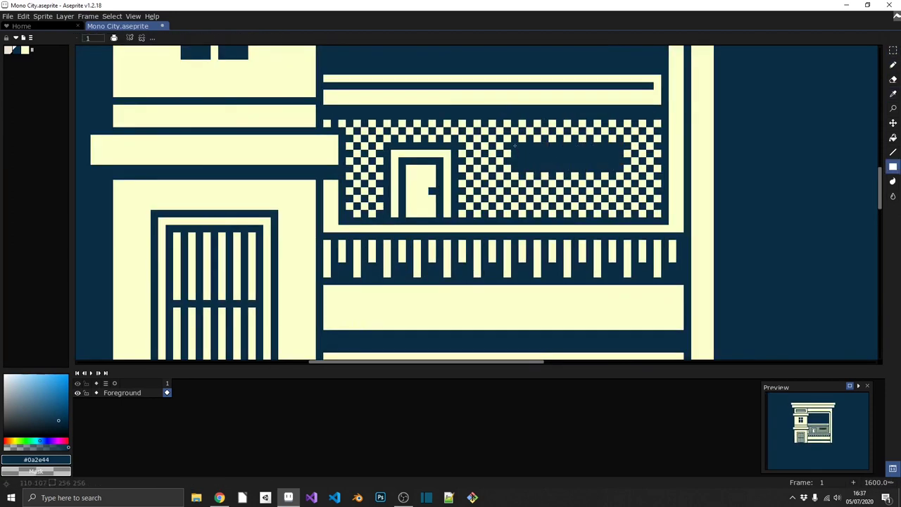
Step: Draw a framed panel in the dark window area with two dark panes
mouse_move(519, 150)
mouse_down()
mouse_move(616, 172)
mouse_move(609, 166)
mouse_up()
scroll(571, 162, down, 2)
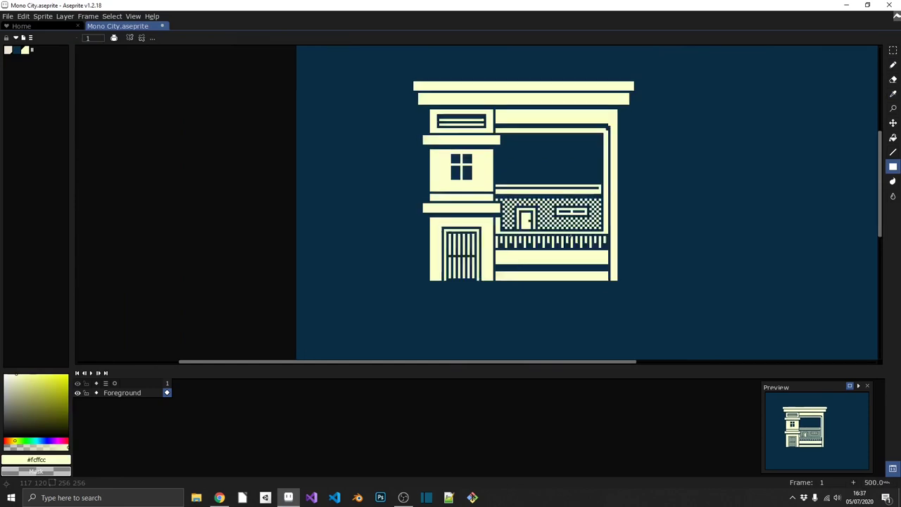
scroll(570, 162, up, 2)
drag(533, 145, 617, 160)
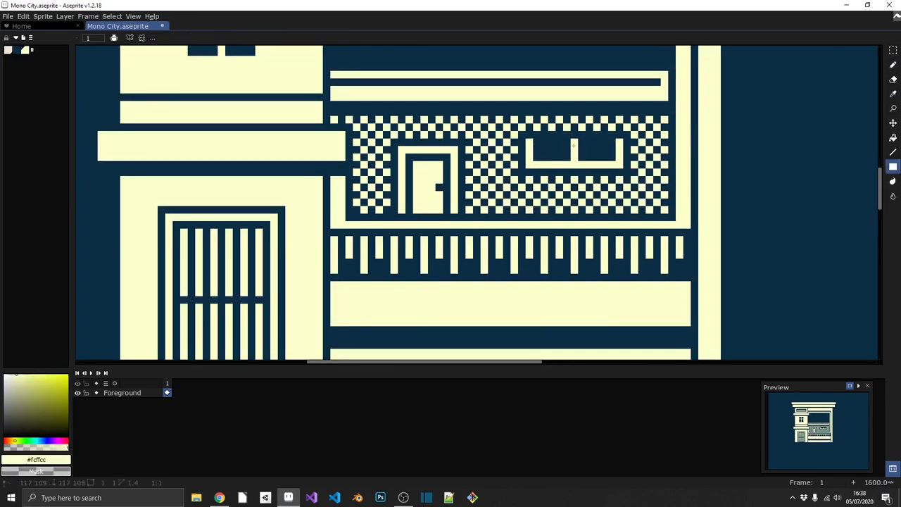
scroll(485, 127, down, 2)
scroll(486, 127, up, 2)
scroll(486, 125, down, 2)
scroll(486, 125, up, 2)
scroll(422, 169, down, 2)
scroll(407, 183, up, 2)
Step: Add dark vertical bars inside the door
drag(403, 155, 407, 183)
scroll(407, 183, down, 2)
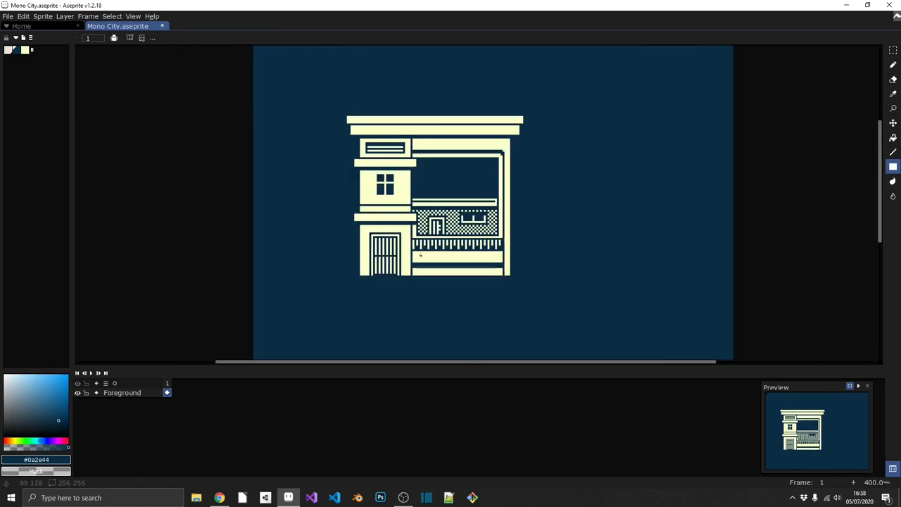
scroll(420, 254, up, 4)
Step: On a new layer above Foreground, fill the outlined triangle region with navy
key(shift+n)
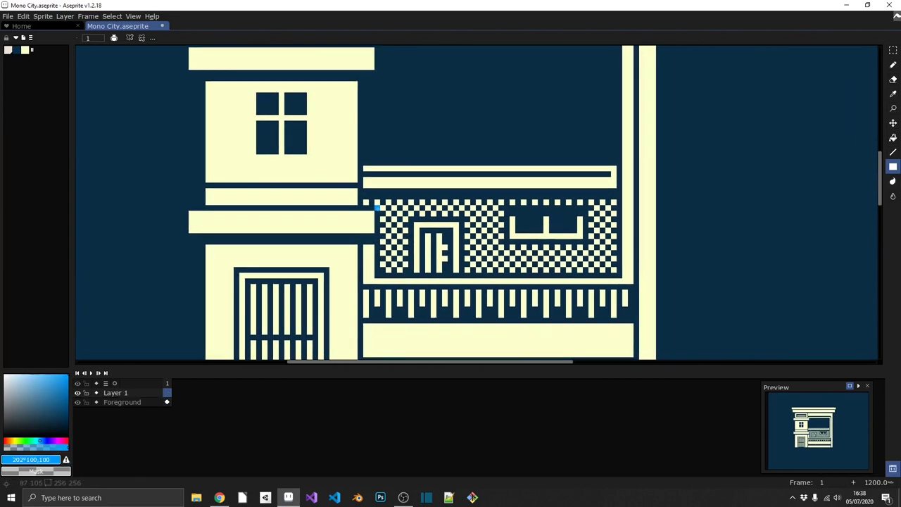
key(g)
click(398, 253)
scroll(398, 253, down, 3)
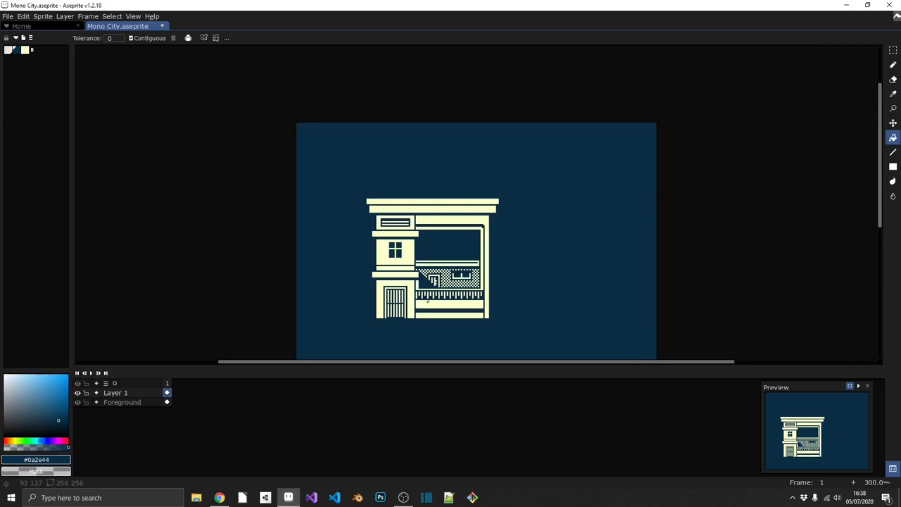
scroll(319, 201, up, 3)
Step: Draw a diagonal cut across the lower shopfront, fill below it navy, and save
key(l)
drag(364, 178, 511, 324)
click(403, 250)
scroll(403, 250, down, 5)
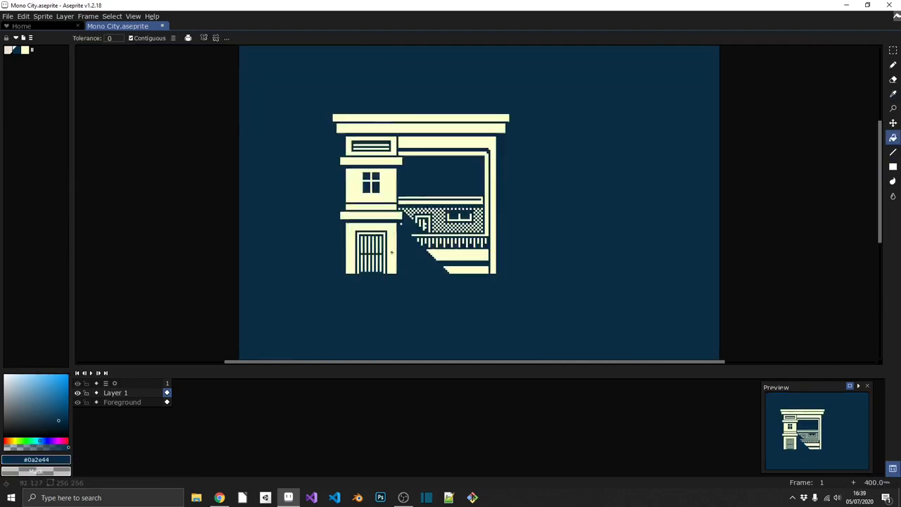
scroll(415, 247, up, 3)
scroll(420, 246, down, 1)
key(ctrl+s)
Step: Draw a large cream rectangular sign box in the upper window
key(b)
scroll(420, 245, up, 3)
scroll(416, 211, up, 1)
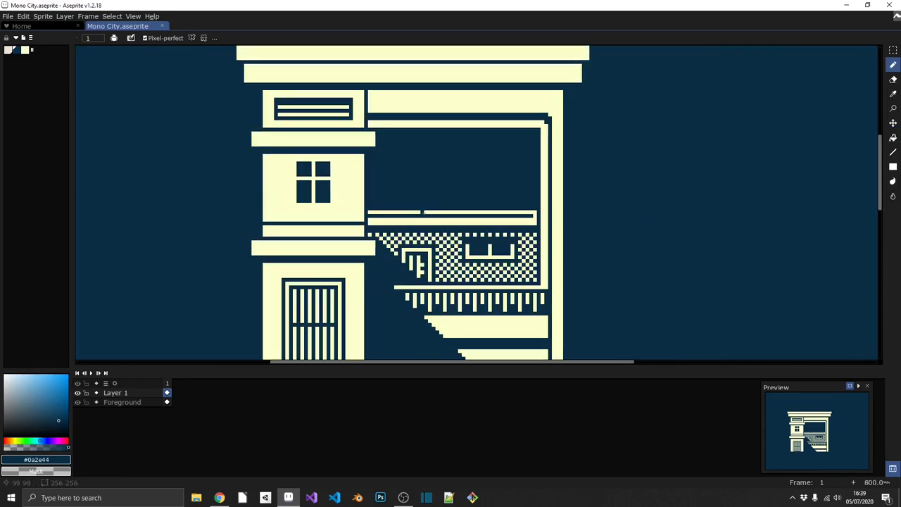
key(u)
key(x)
scroll(402, 169, up, 2)
mouse_move(357, 162)
mouse_down()
mouse_move(405, 206)
mouse_move(598, 236)
mouse_up()
key(x)
drag(362, 169, 586, 224)
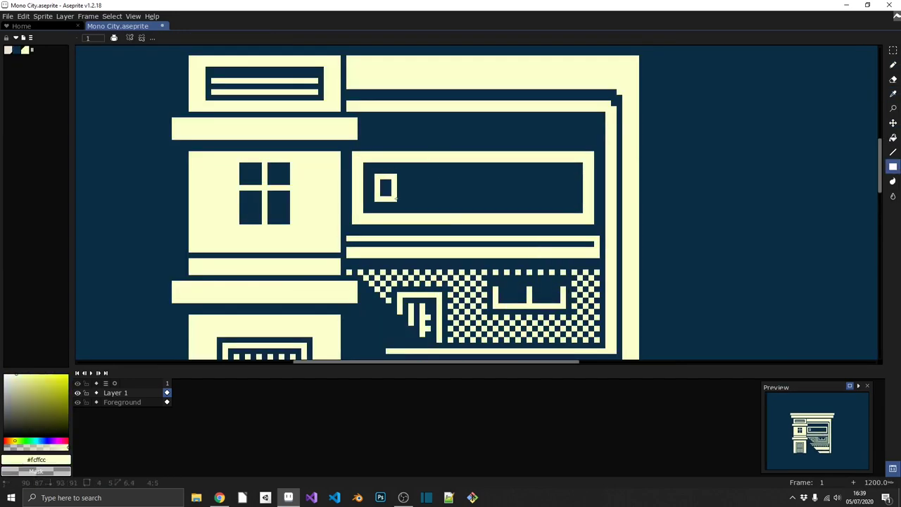
Step: Hollow out the first letter in navy and move the OPEN lettering to the box's centre
scroll(396, 199, up, 1)
key(x)
drag(377, 174, 384, 190)
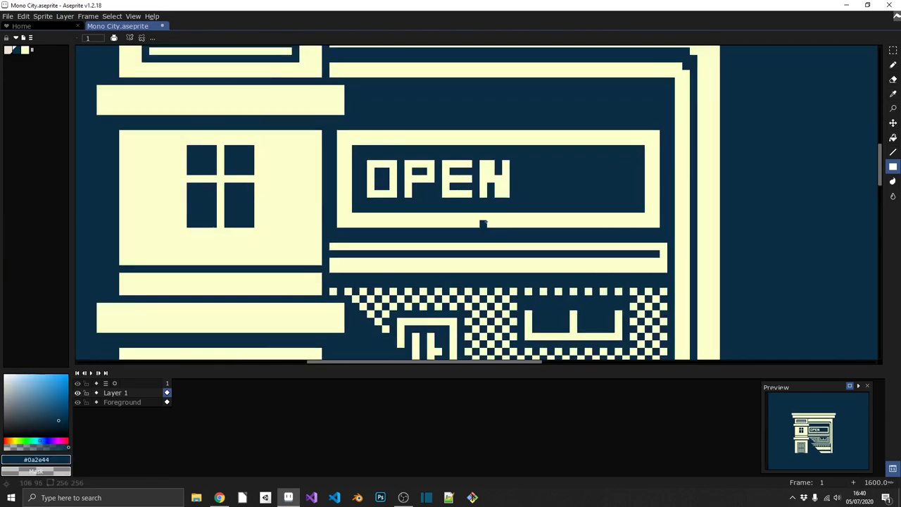
key(m)
drag(359, 156, 518, 205)
drag(437, 182, 498, 181)
scroll(493, 204, down, 4)
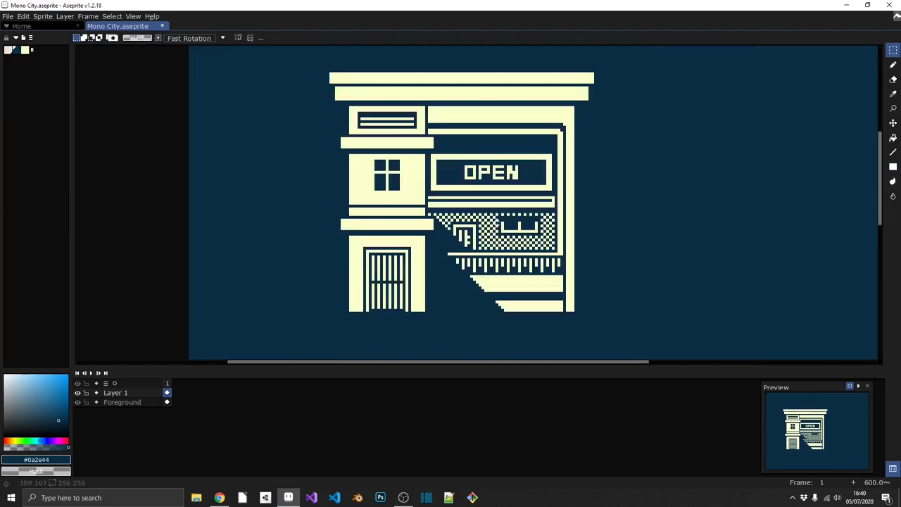
scroll(440, 163, up, 6)
Step: Pencil cream bracket-shaped corner marks around the OPEN lettering
key(b)
key(x)
drag(376, 118, 416, 119)
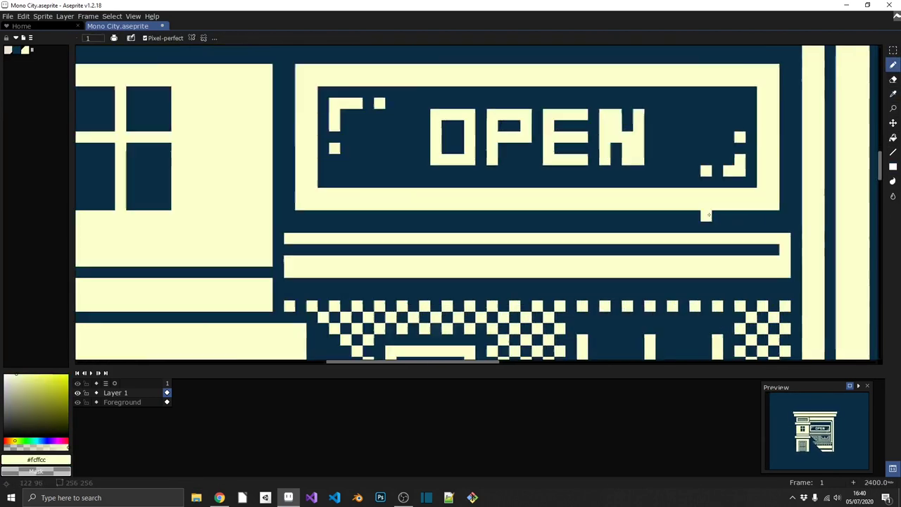
scroll(748, 141, up, 1)
click(717, 100)
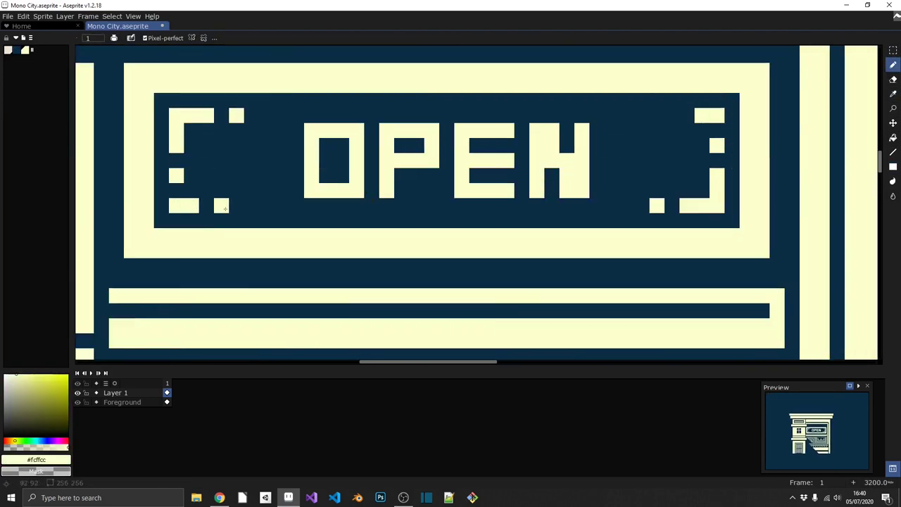
click(673, 115)
scroll(562, 215, down, 8)
scroll(556, 211, up, 1)
scroll(513, 169, up, 4)
Step: Select Layer 1 holding the sign and merge it down into Foreground
key(x)
click(130, 395)
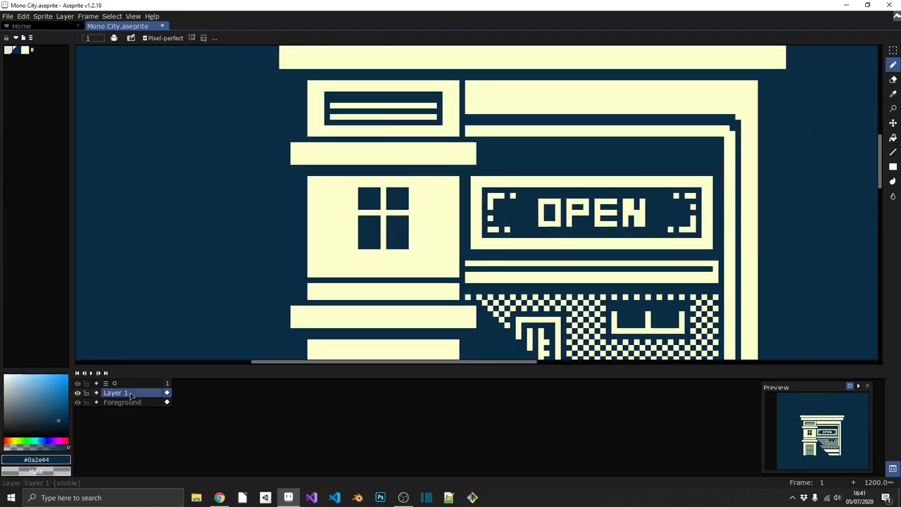
scroll(451, 189, up, 1)
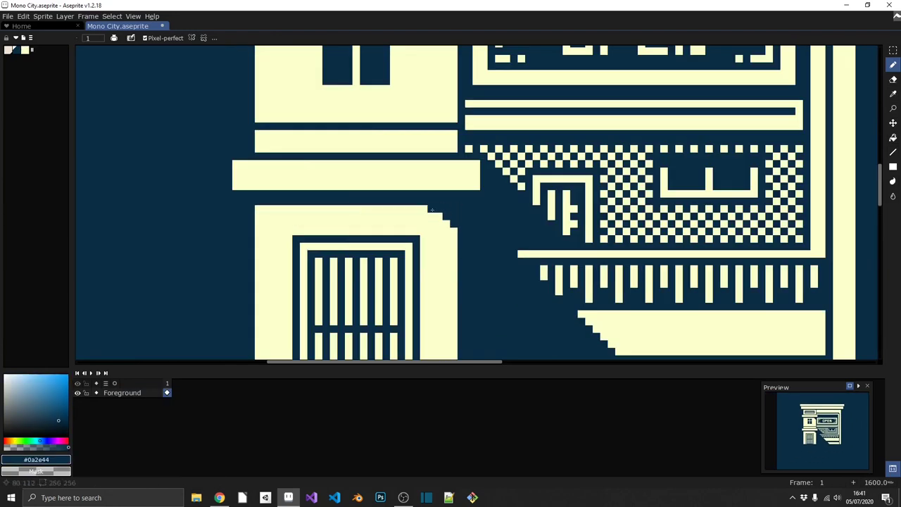
scroll(432, 209, down, 4)
Step: Draw a cream rectangle above the sign, then undo it
key(u)
scroll(457, 176, up, 2)
scroll(458, 176, up, 2)
drag(739, 182, 459, 159)
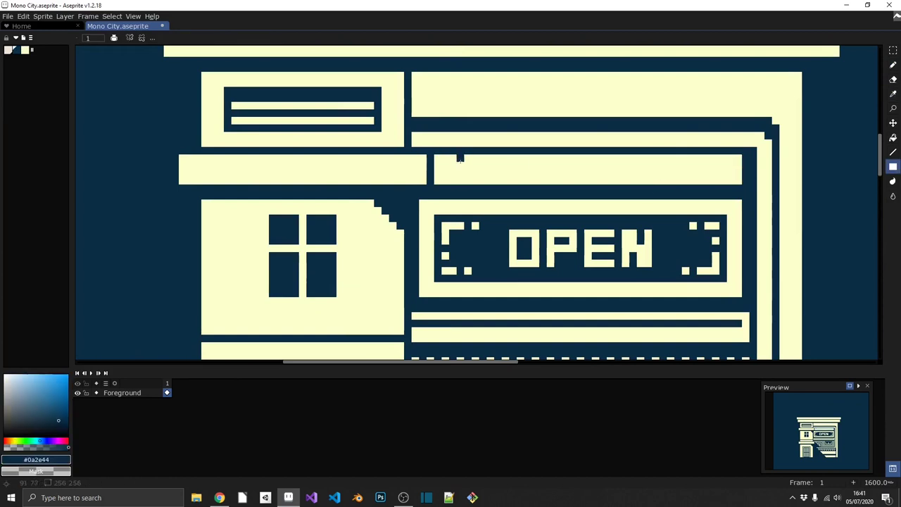
key(ctrl+z)
scroll(460, 159, down, 4)
scroll(500, 209, up, 3)
Step: Toggle between cream and dark navy while inspecting the window and door block corners
key(x)
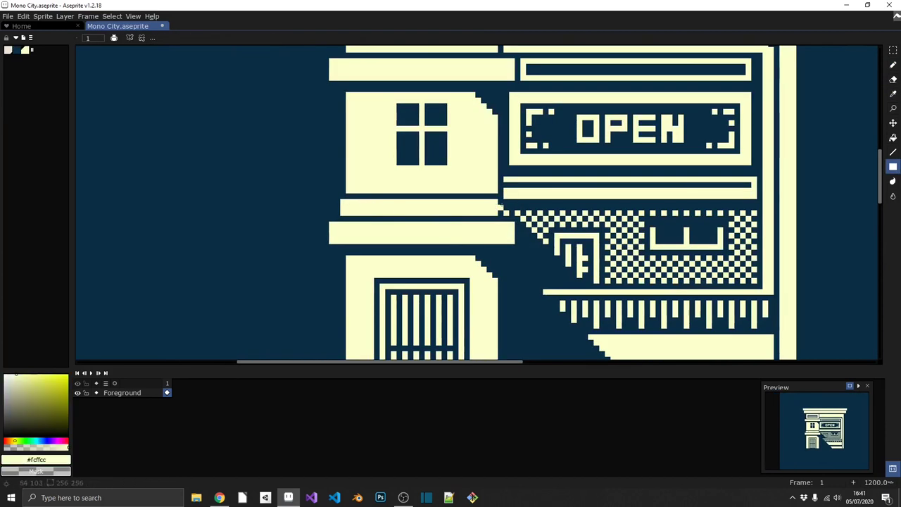
scroll(500, 206, down, 4)
key(x)
scroll(496, 226, up, 3)
scroll(494, 245, down, 3)
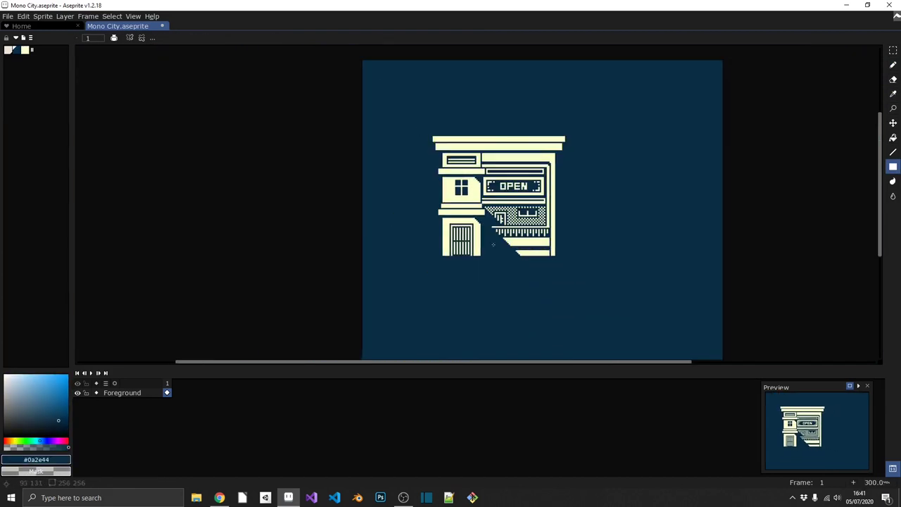
scroll(493, 245, up, 5)
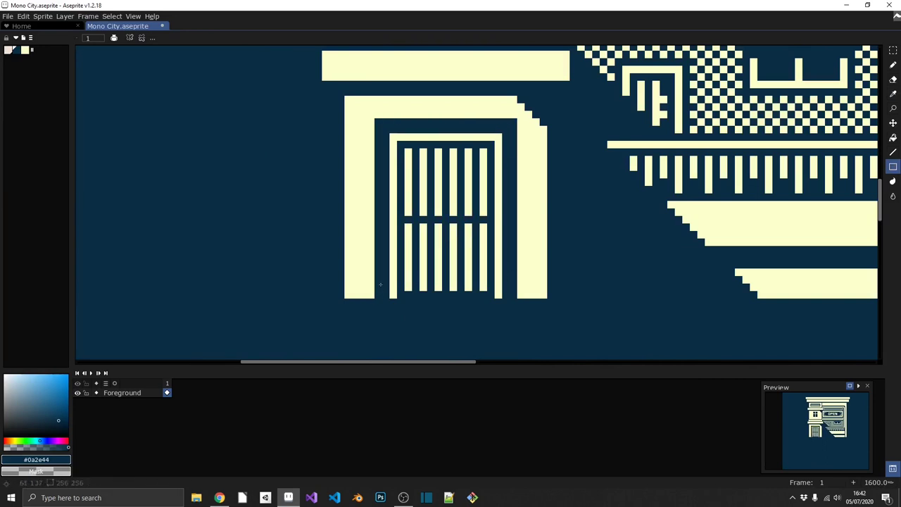
Step: Round the upper window frame and draw a light diagonal glint across it
drag(367, 251, 355, 262)
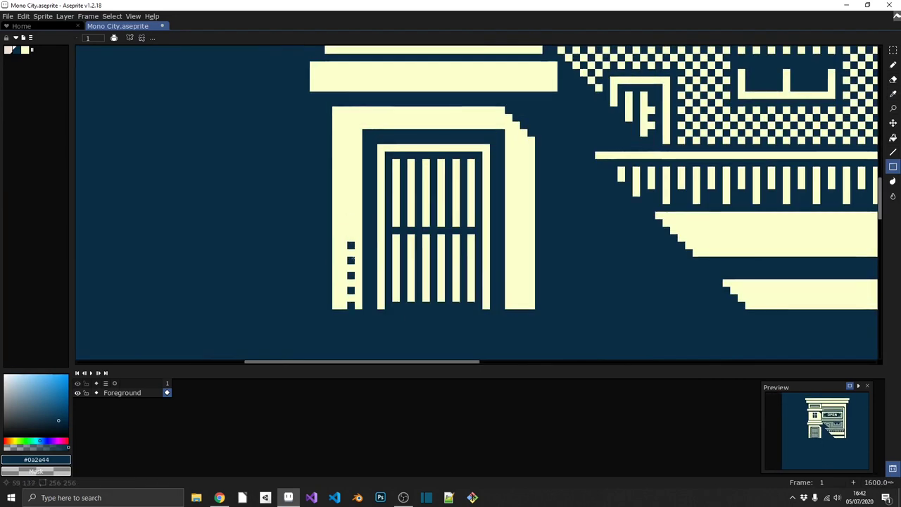
drag(388, 118, 481, 218)
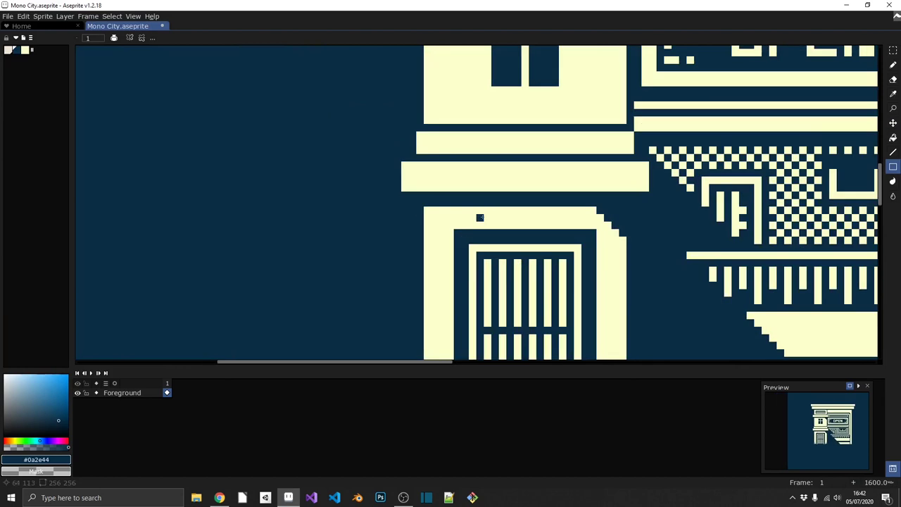
scroll(607, 232, down, 5)
scroll(502, 150, up, 5)
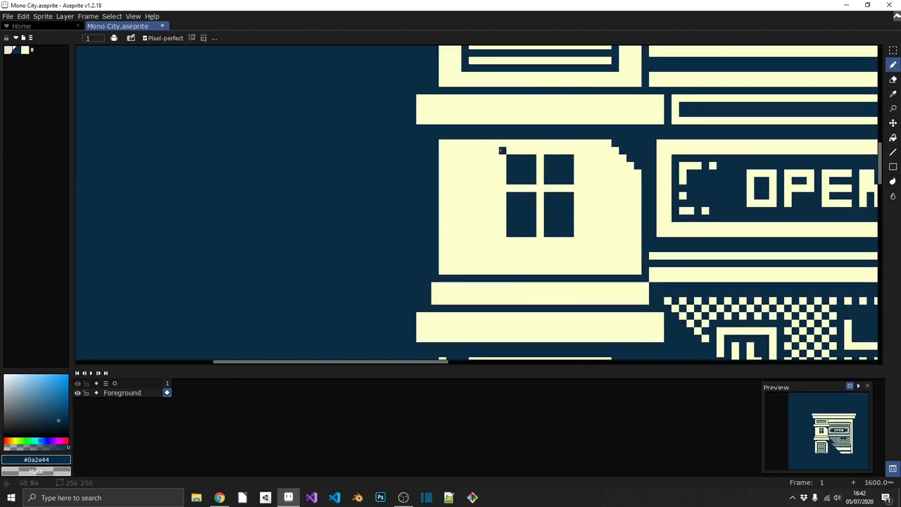
drag(525, 206, 519, 240)
Step: Add a cream glint dot in the window, then return to navy
key(x)
click(544, 247)
scroll(493, 215, down, 1)
key(x)
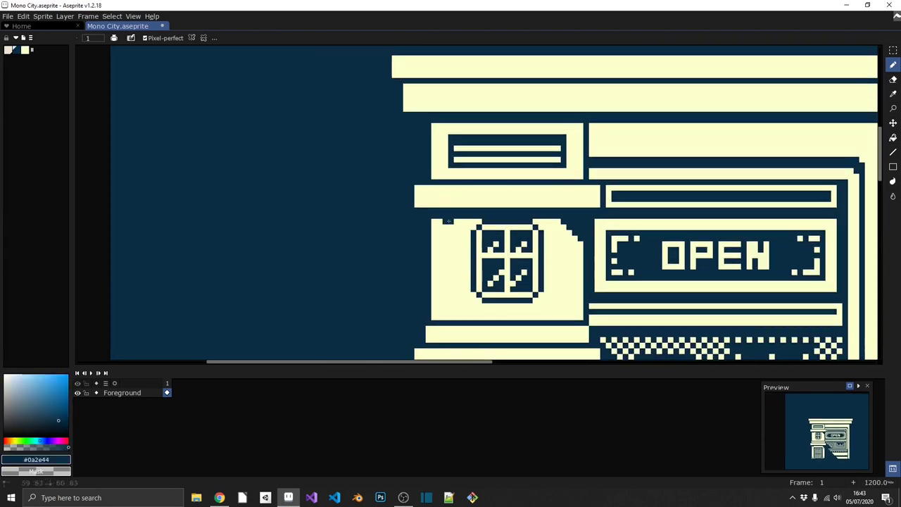
scroll(563, 230, down, 4)
scroll(355, 256, up, 5)
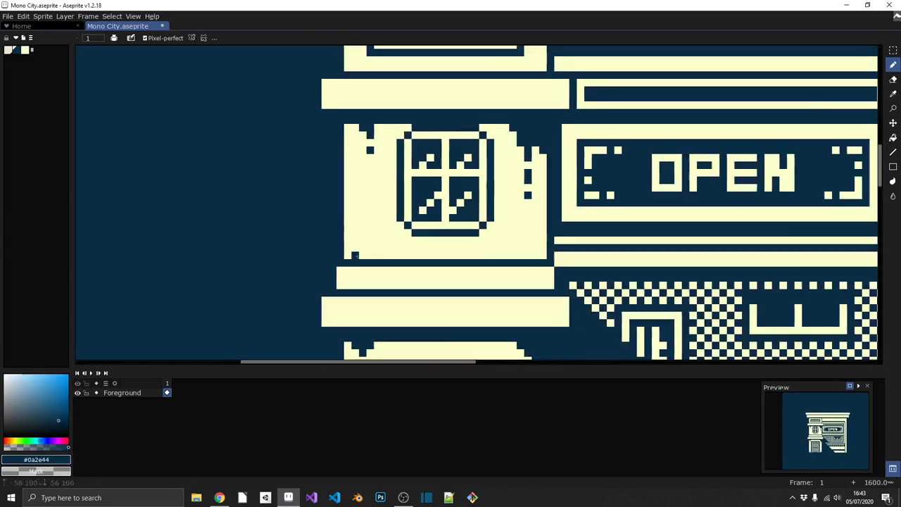
scroll(500, 288, down, 1)
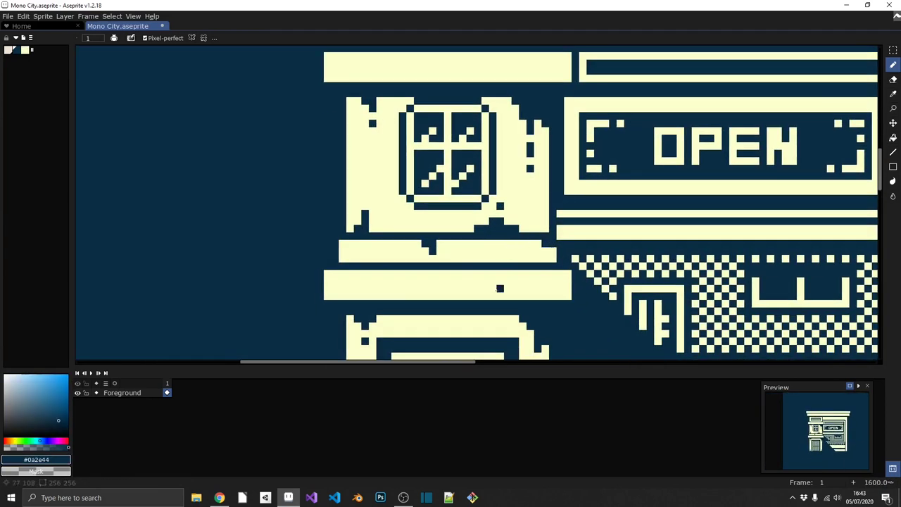
scroll(501, 296, down, 1)
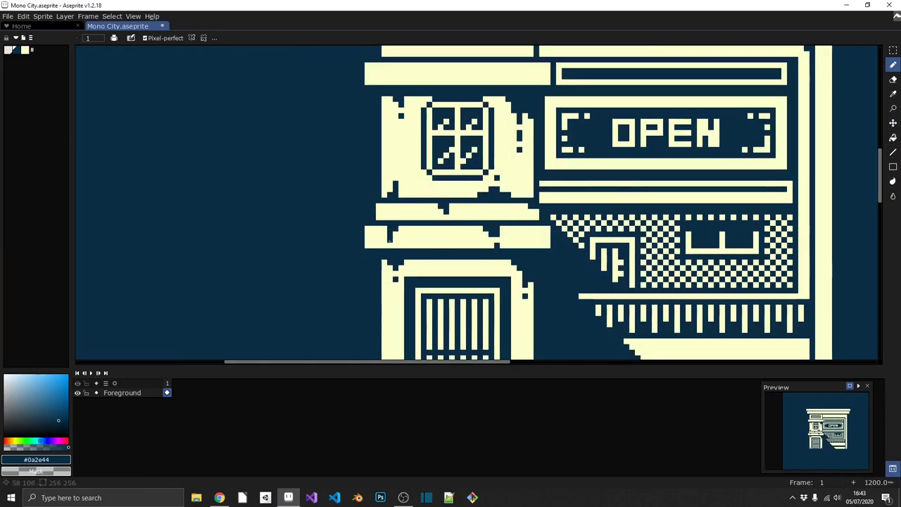
scroll(389, 239, down, 5)
Step: Undo the two stray painted strokes on the storefront
scroll(436, 243, up, 7)
scroll(478, 244, up, 1)
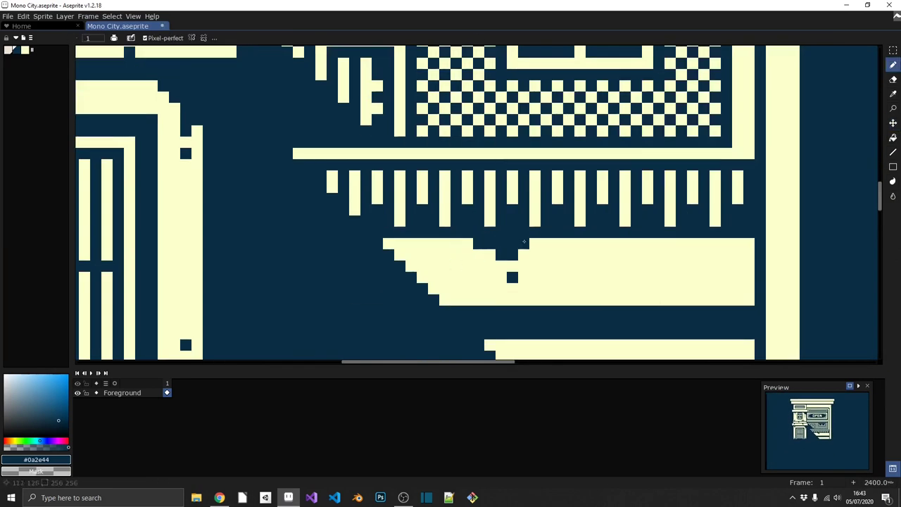
key(ctrl+z)
key(ctrl+z)
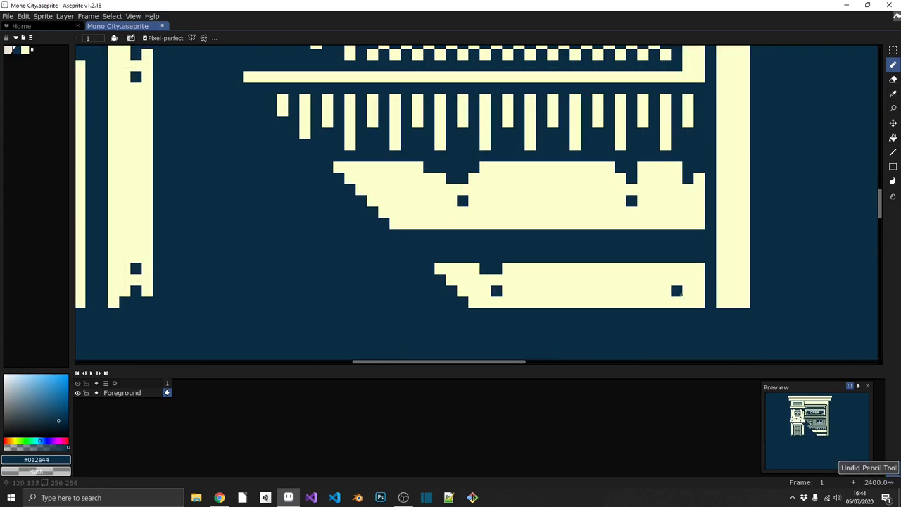
key(ctrl+z)
key(ctrl+z)
scroll(498, 270, down, 3)
scroll(604, 233, down, 3)
scroll(604, 232, up, 4)
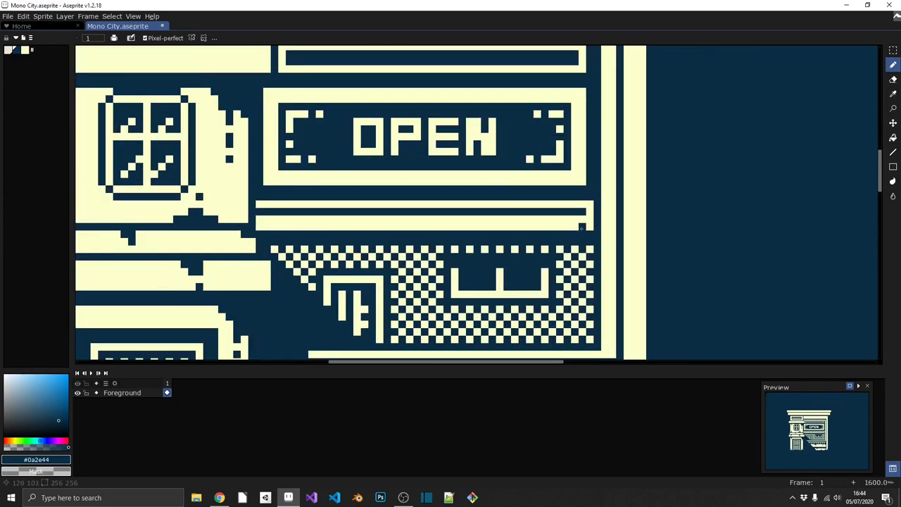
scroll(364, 203, down, 4)
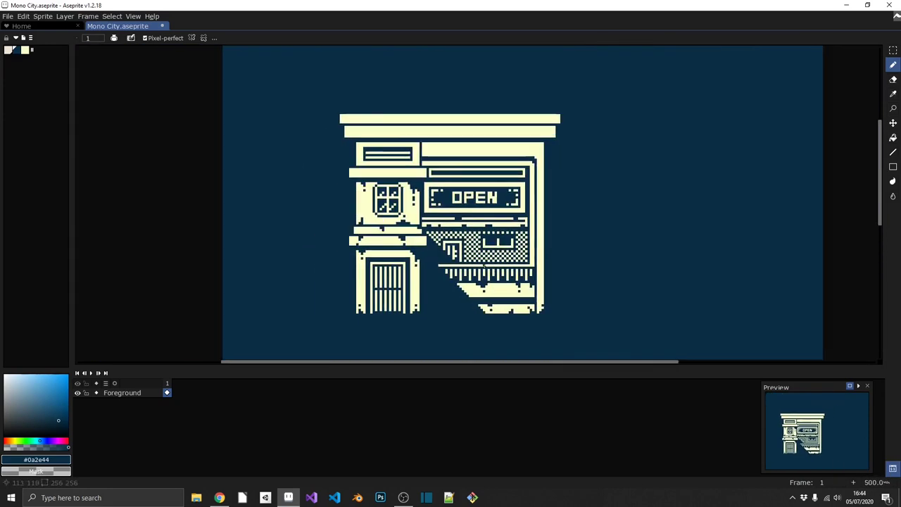
scroll(305, 186, up, 4)
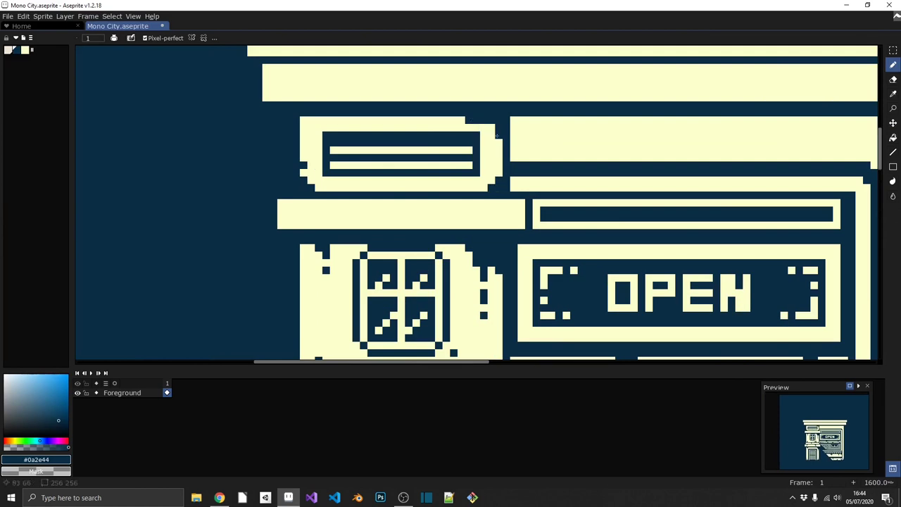
Step: Zoom in on the roof cornice and save the file
scroll(594, 295, down, 1)
scroll(380, 176, down, 3)
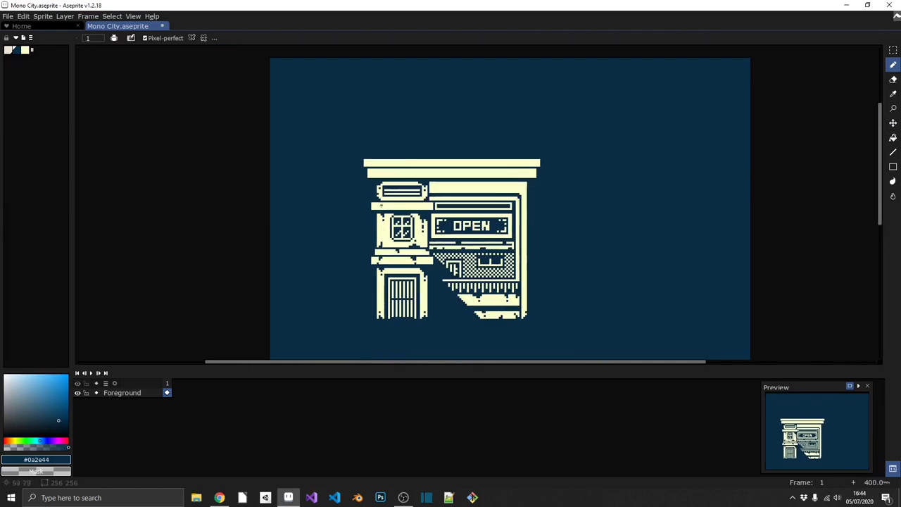
scroll(357, 201, up, 4)
scroll(469, 214, down, 5)
scroll(457, 226, down, 1)
scroll(450, 232, up, 1)
scroll(448, 234, up, 3)
scroll(483, 198, up, 3)
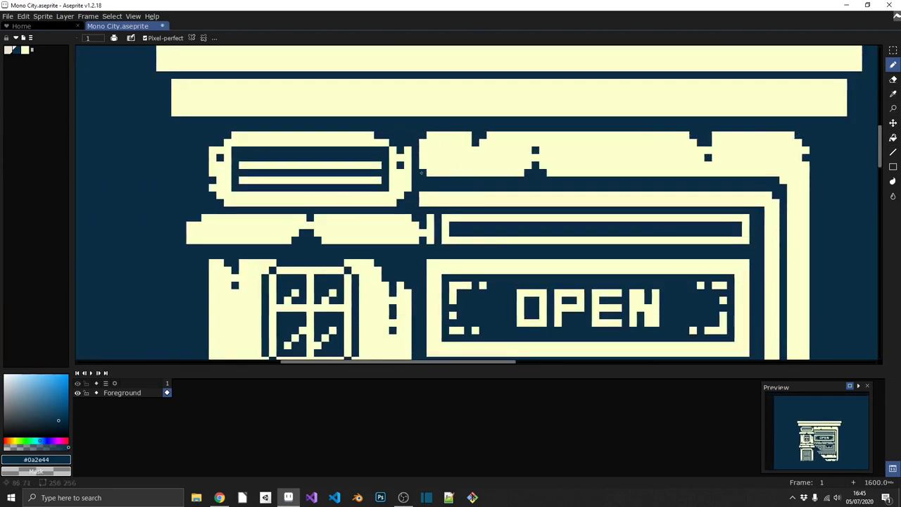
scroll(423, 173, down, 5)
scroll(493, 211, up, 3)
scroll(550, 239, down, 4)
scroll(566, 249, up, 1)
key(ctrl+s)
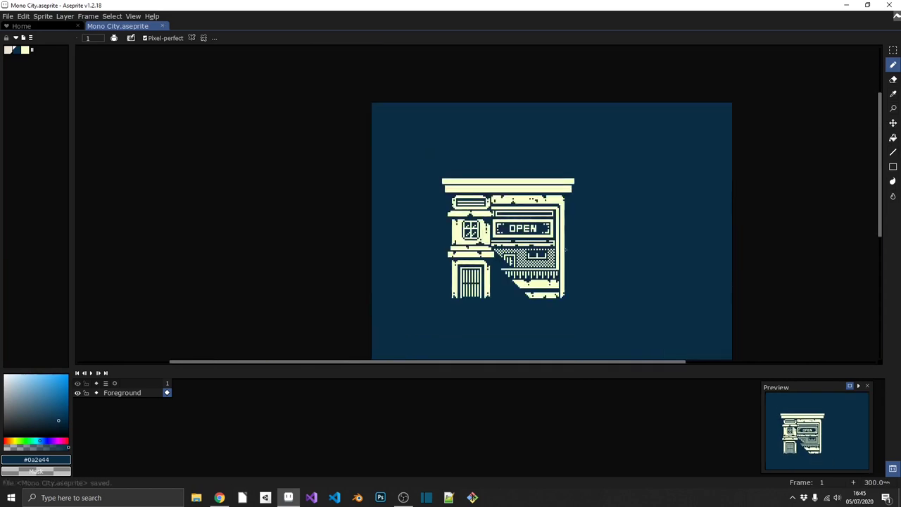
Step: Chip the cornice edges, alternating cream and navy #0a2e44, and save again
scroll(480, 179, up, 6)
alt+click(465, 206)
scroll(637, 222, down, 1)
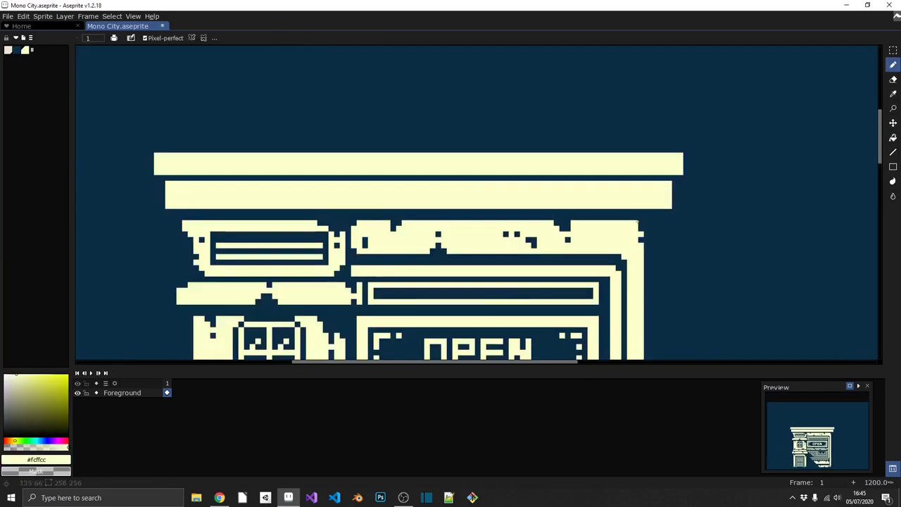
scroll(652, 228, down, 4)
scroll(563, 281, up, 4)
alt+click(423, 191)
scroll(352, 268, down, 2)
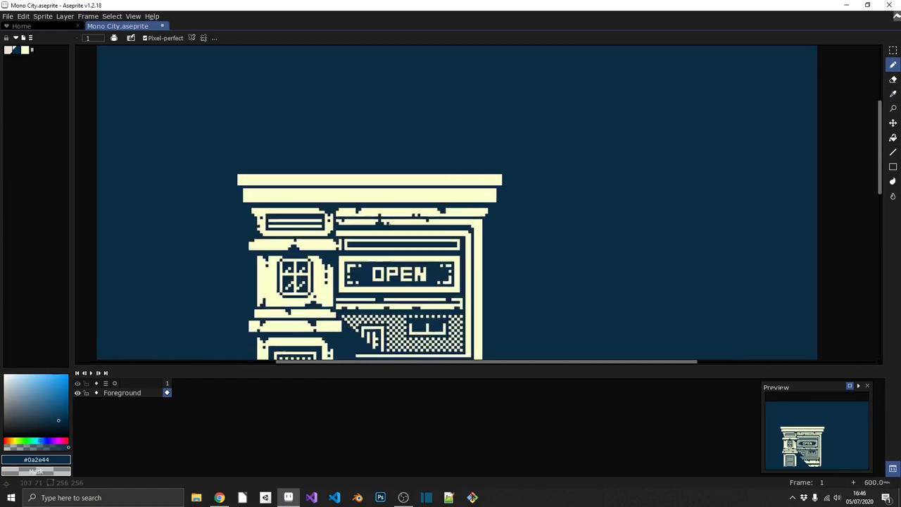
scroll(315, 276, down, 1)
scroll(314, 276, down, 2)
scroll(387, 268, down, 1)
scroll(436, 282, up, 6)
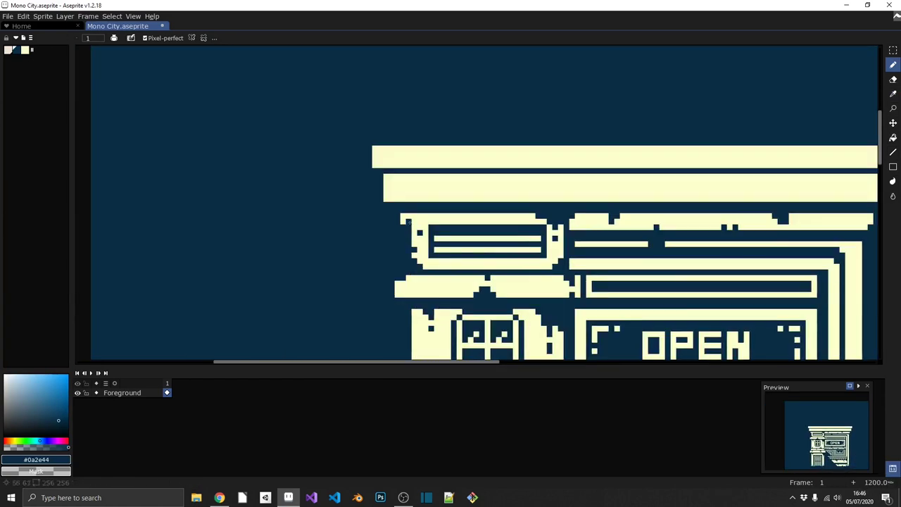
scroll(484, 214, down, 5)
key(ctrl+s)
Step: Chip navy notches along the second roof cornice bar
scroll(431, 234, up, 5)
scroll(367, 218, down, 2)
scroll(310, 209, up, 2)
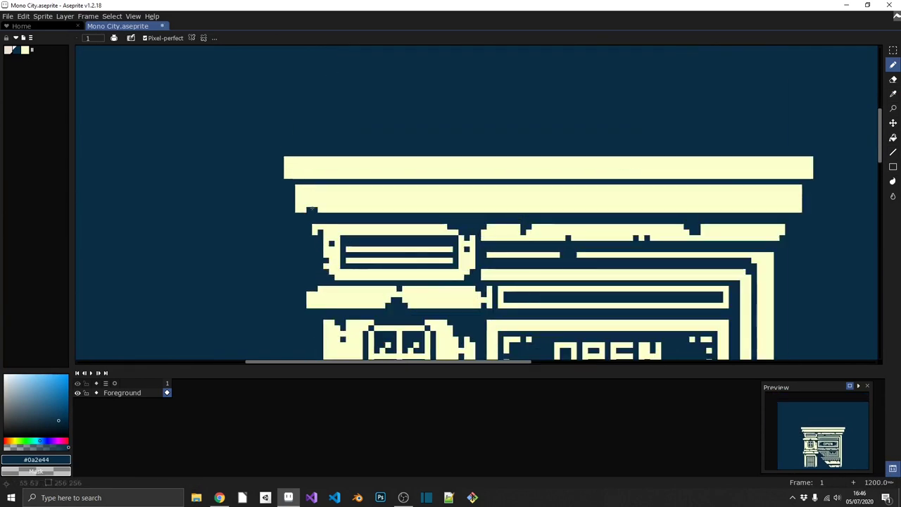
scroll(664, 192, down, 2)
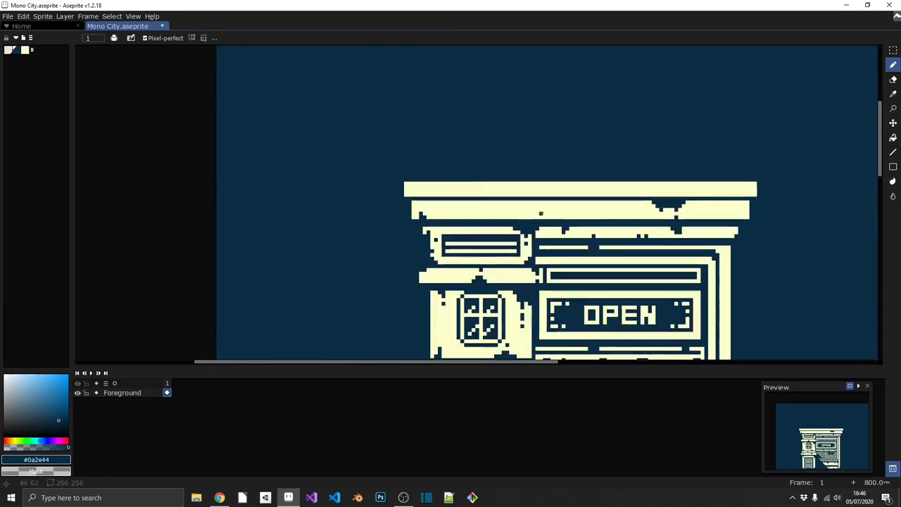
drag(664, 192, 521, 221)
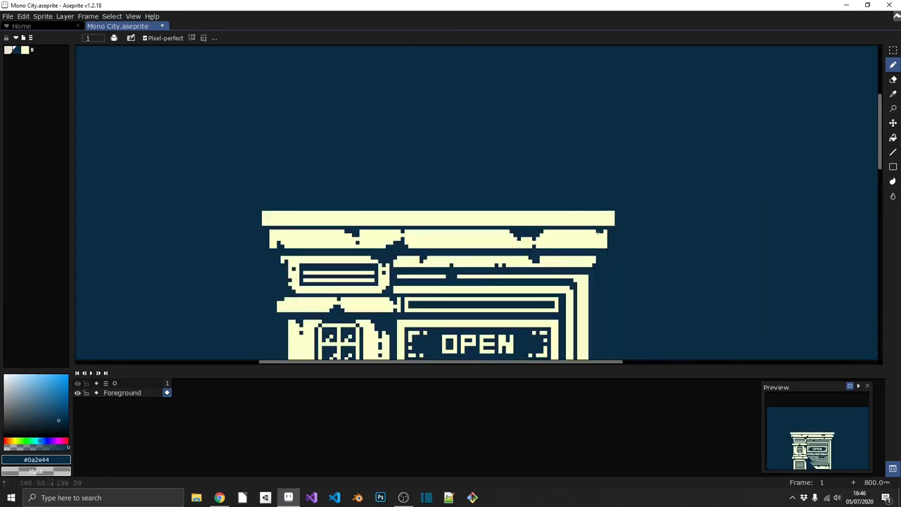
scroll(395, 166, down, 3)
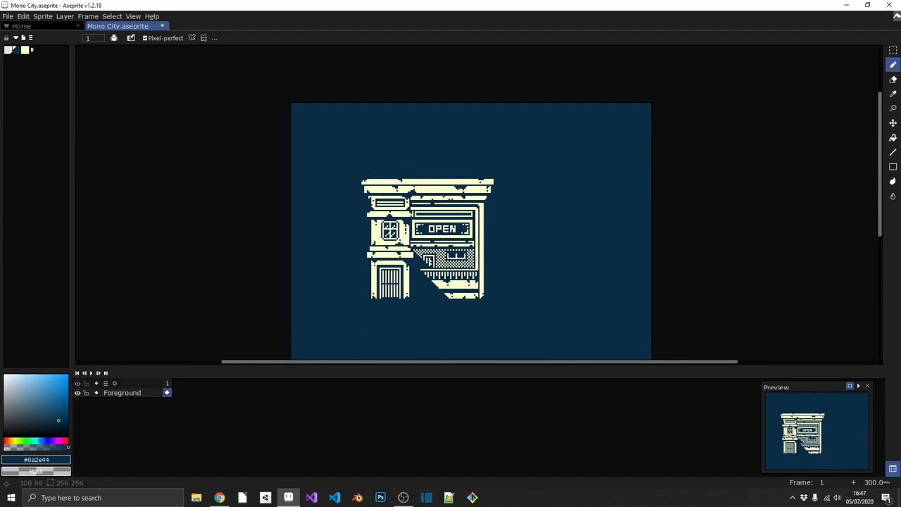
scroll(422, 212, up, 3)
Step: Draw a small rectangular box with a navy interior on top of the roof
key(x)
key(u)
drag(481, 219, 549, 195)
key(u)
drag(481, 220, 549, 187)
alt+click(514, 204)
drag(487, 221, 543, 194)
alt+click(541, 185)
key(u)
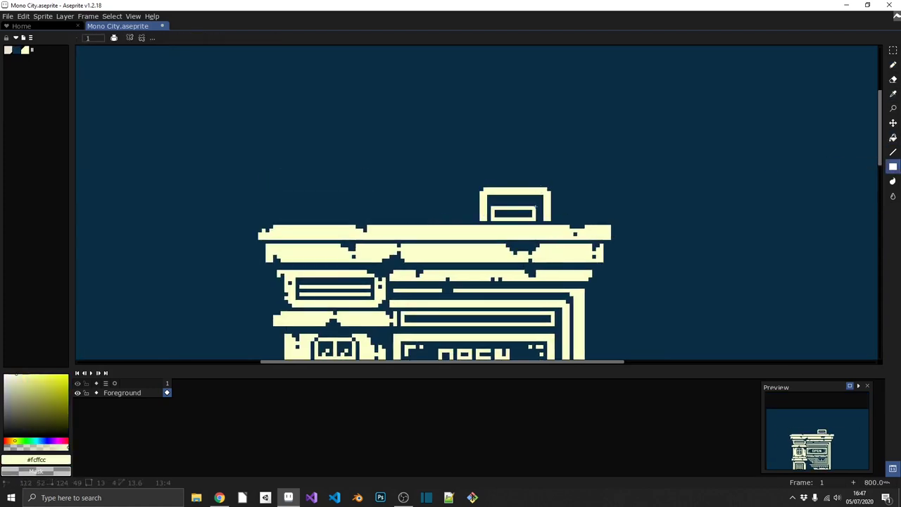
scroll(541, 185, down, 2)
scroll(541, 186, up, 2)
alt+click(541, 185)
scroll(611, 233, down, 2)
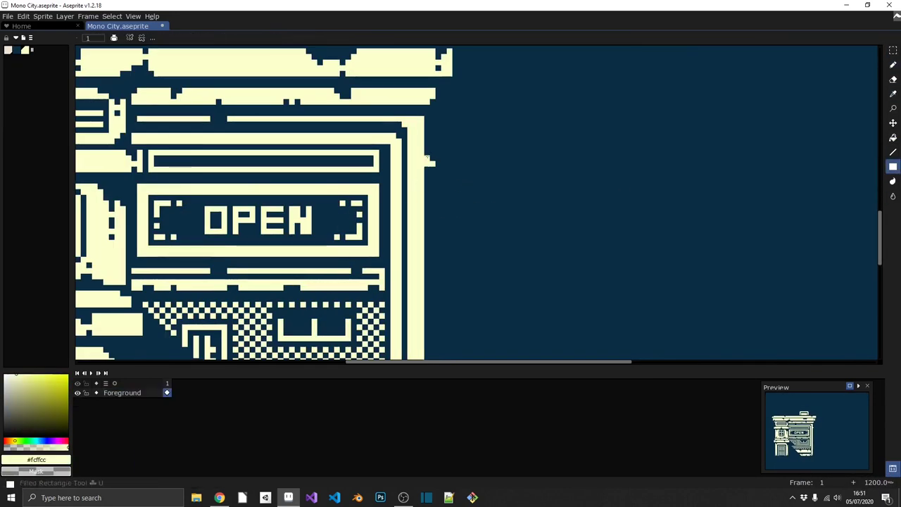
Step: Draw a tall sign panel with an inner rectangle and move it beside the shopfront
drag(441, 144, 480, 284)
alt+click(457, 159)
drag(446, 150, 476, 280)
alt+click(457, 159)
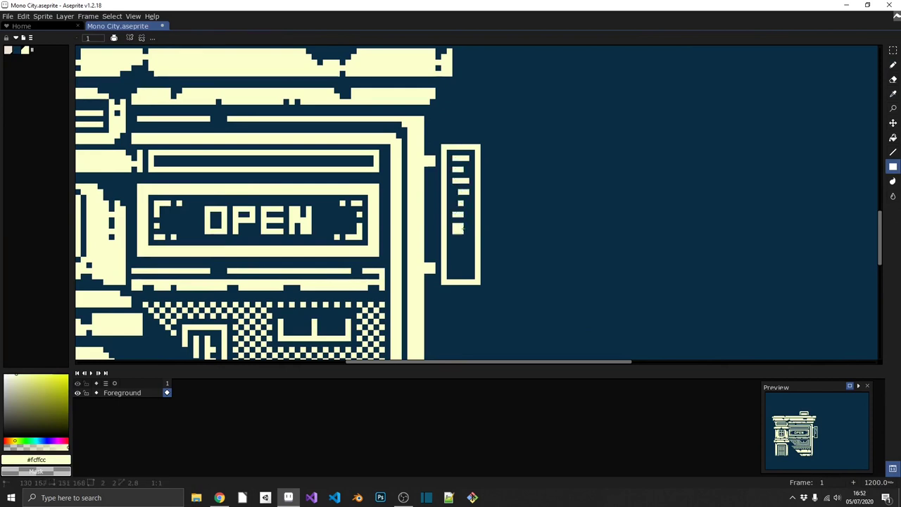
scroll(460, 271, up, 1)
key(m)
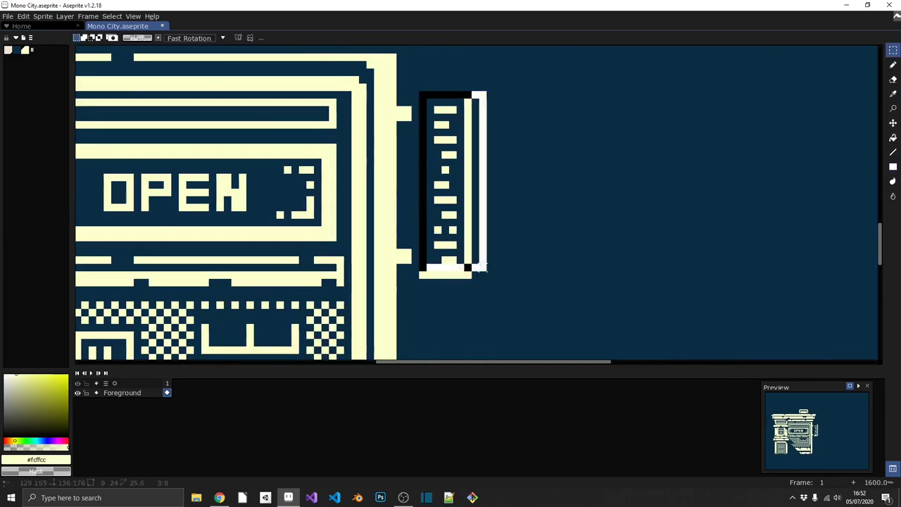
drag(422, 278, 408, 94)
key(ctrl+d)
Step: Set up the cream Pencil and zoom in on the sign's bracket area
key(x)
key(b)
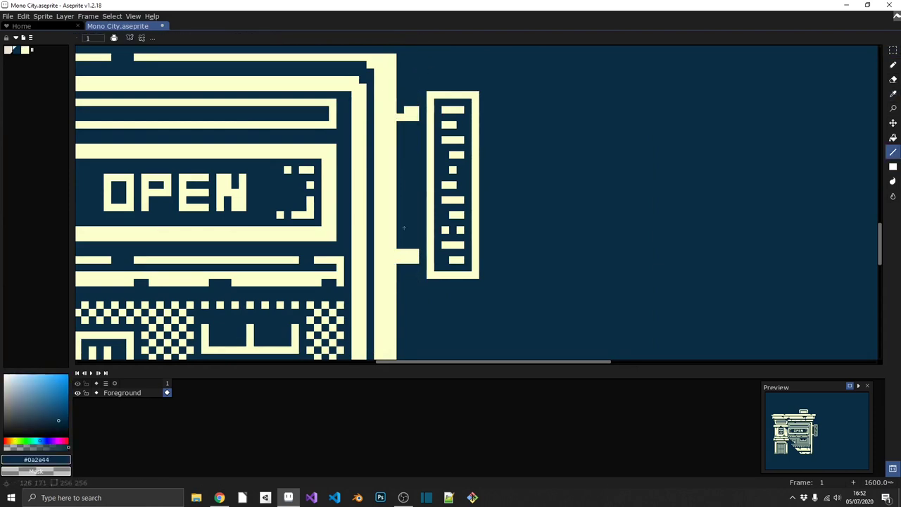
scroll(425, 181, down, 2)
scroll(426, 182, up, 2)
scroll(425, 181, down, 5)
scroll(428, 261, up, 5)
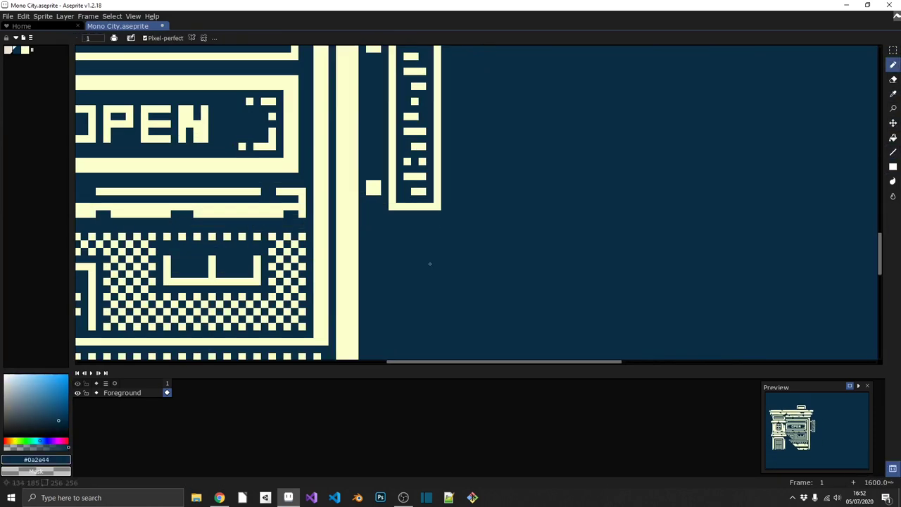
key(x)
scroll(422, 259, down, 4)
scroll(374, 286, up, 2)
scroll(374, 286, left, 3)
scroll(366, 232, left, 3)
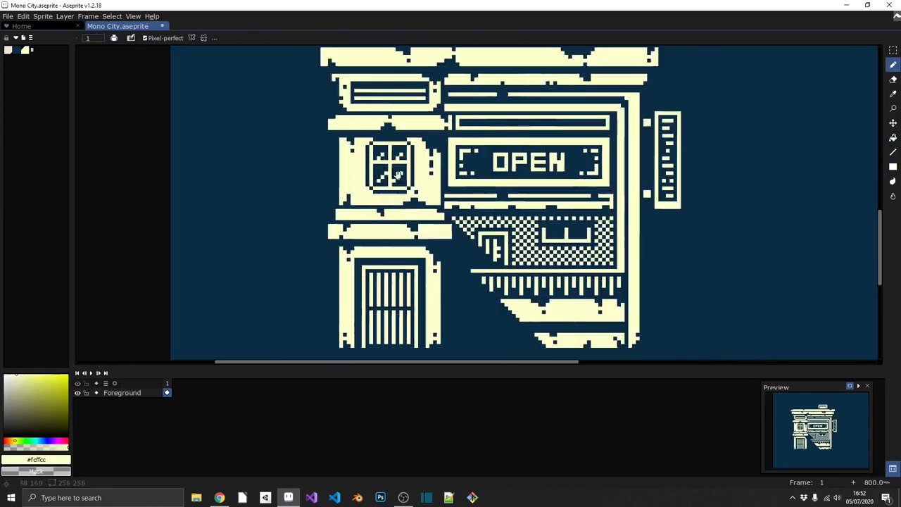
scroll(356, 187, up, 1)
Step: Marquee-select the small piece left of the building and swap colours
scroll(380, 170, down, 4)
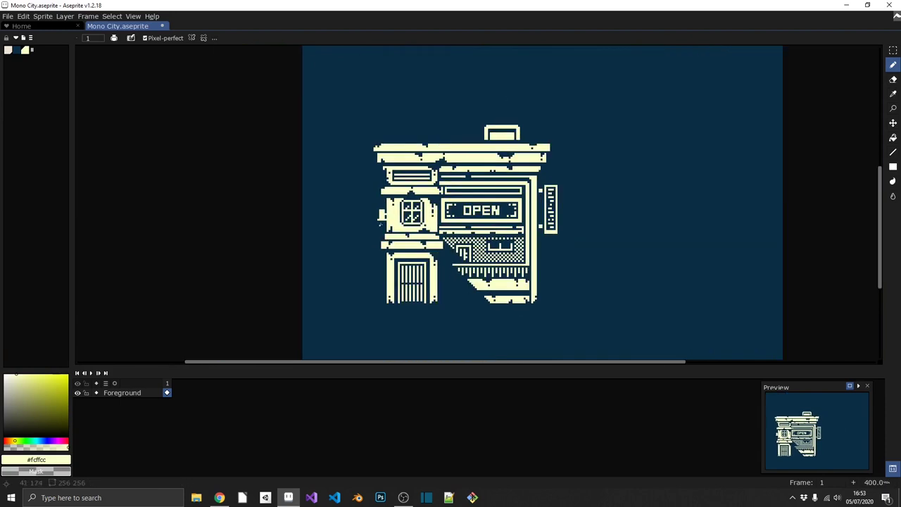
scroll(380, 171, up, 5)
key(m)
drag(366, 174, 402, 208)
scroll(401, 208, down, 2)
key(x)
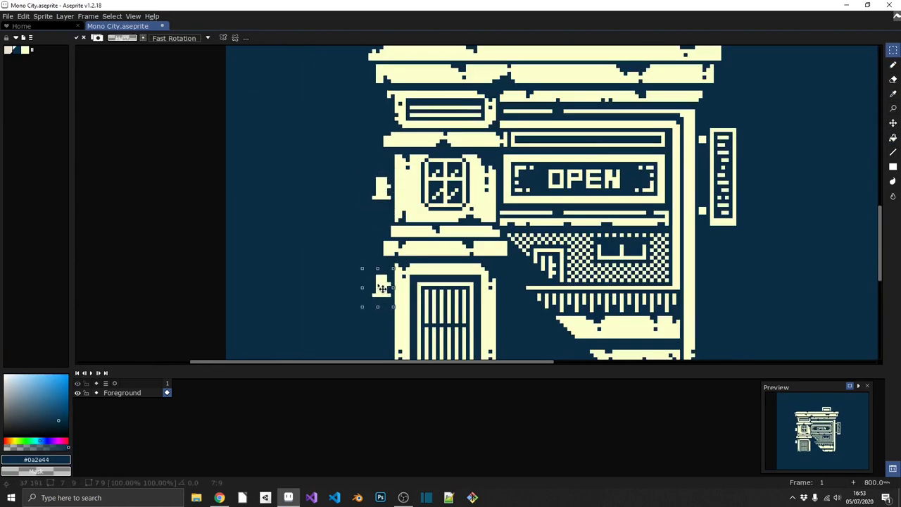
scroll(402, 208, down, 3)
key(b)
Step: Place a navy notch pixel in the roof box and save the file
scroll(484, 169, up, 5)
scroll(484, 169, down, 2)
scroll(485, 169, up, 2)
click(485, 157)
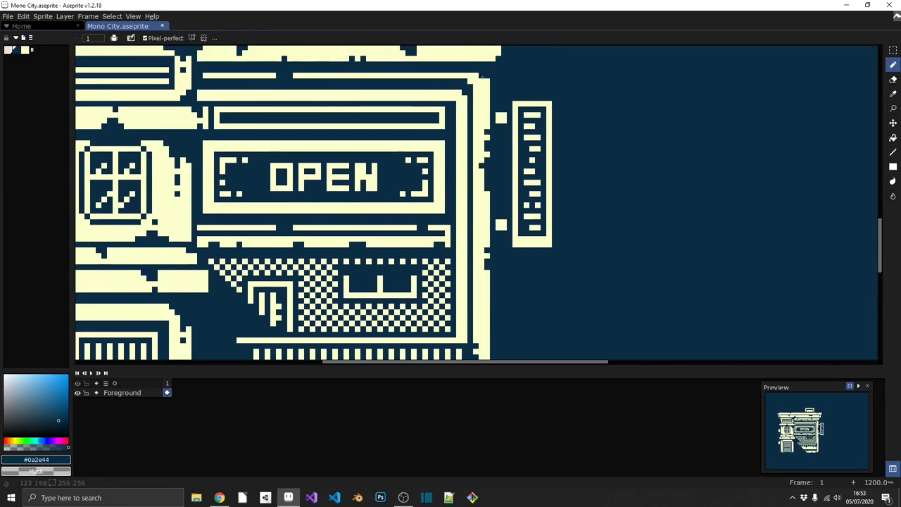
scroll(483, 75, down, 5)
scroll(483, 75, up, 4)
scroll(432, 140, down, 4)
scroll(432, 139, up, 6)
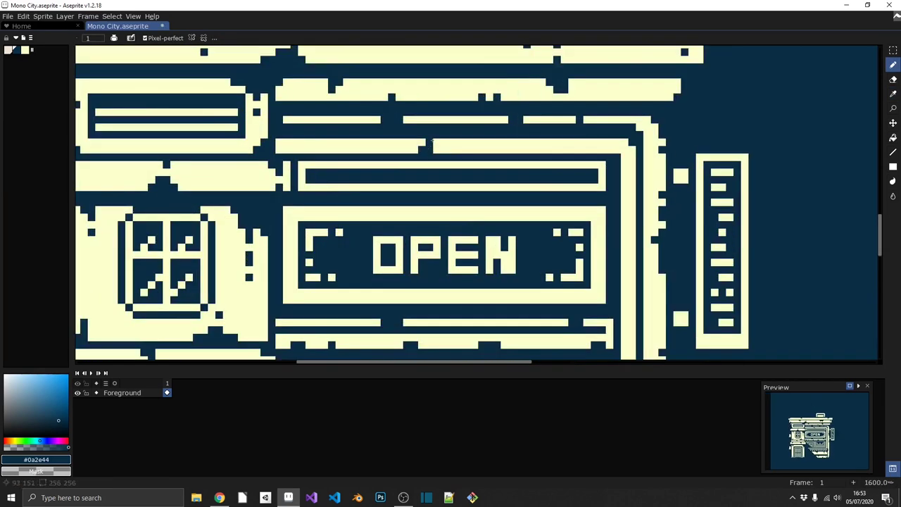
scroll(309, 148, down, 5)
key(ctrl+s)
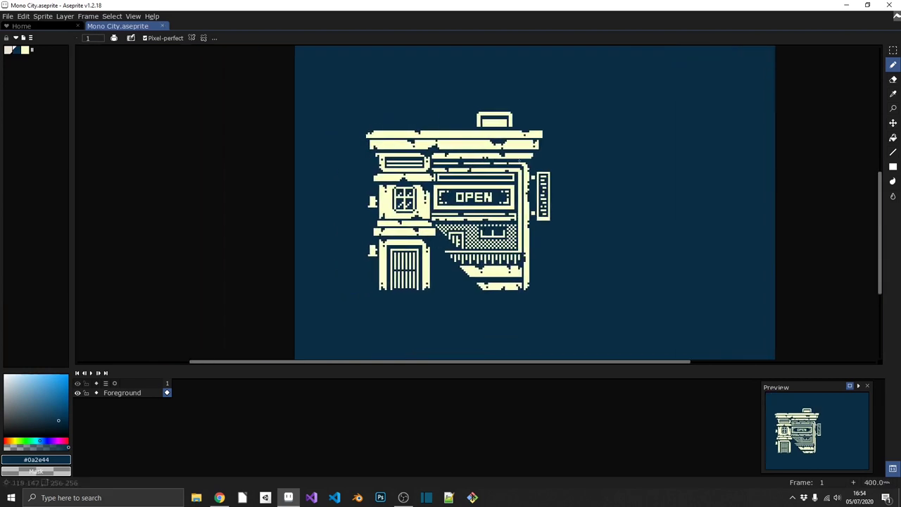
Step: Add two dark weathering pixels on the wall left of the door, then swap to cream
scroll(519, 160, up, 8)
click(454, 192)
click(422, 241)
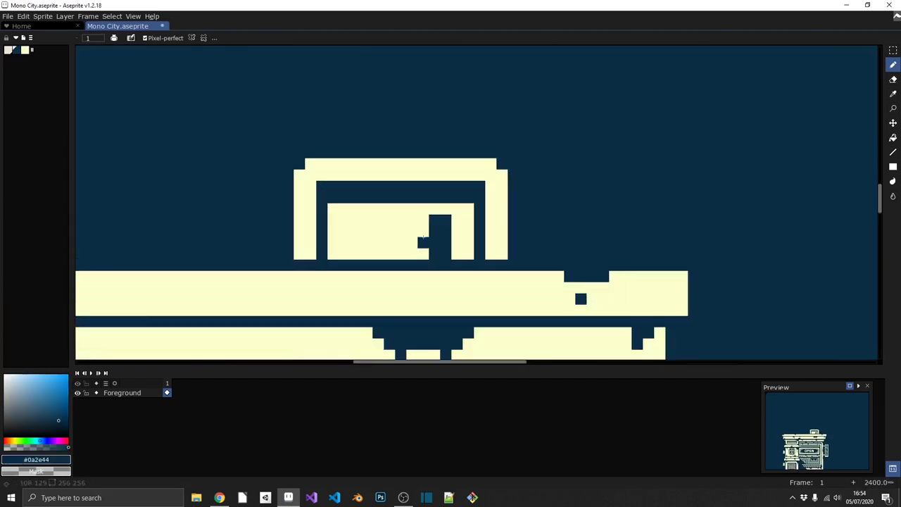
scroll(356, 243, down, 8)
key(x)
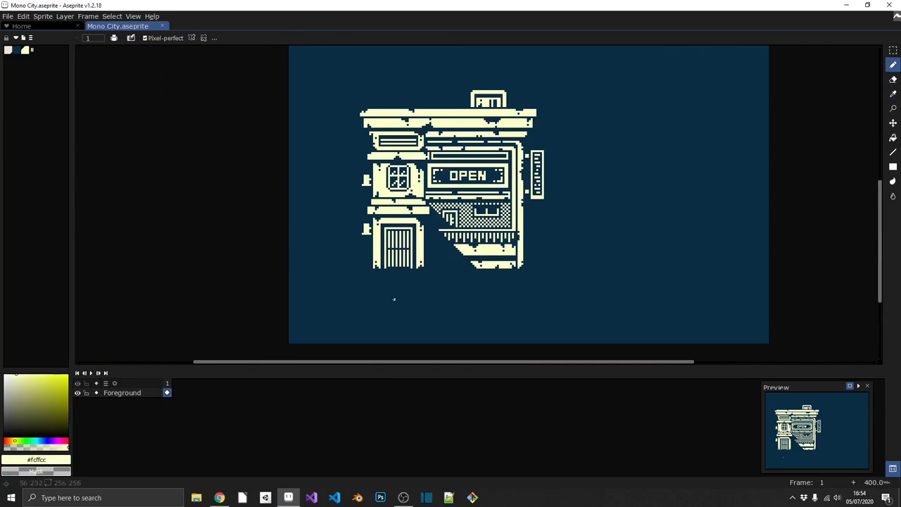
scroll(394, 298, up, 3)
Step: Draw cream horizontal ground bars under the shopfront and fill the street area below them
mouse_move(654, 250)
mouse_down()
mouse_move(228, 255)
mouse_move(843, 254)
mouse_up()
scroll(585, 282, down, 4)
scroll(585, 282, up, 4)
drag(329, 276, 789, 276)
scroll(646, 294, down, 3)
scroll(646, 294, up, 4)
drag(219, 255, 841, 322)
scroll(717, 309, down, 4)
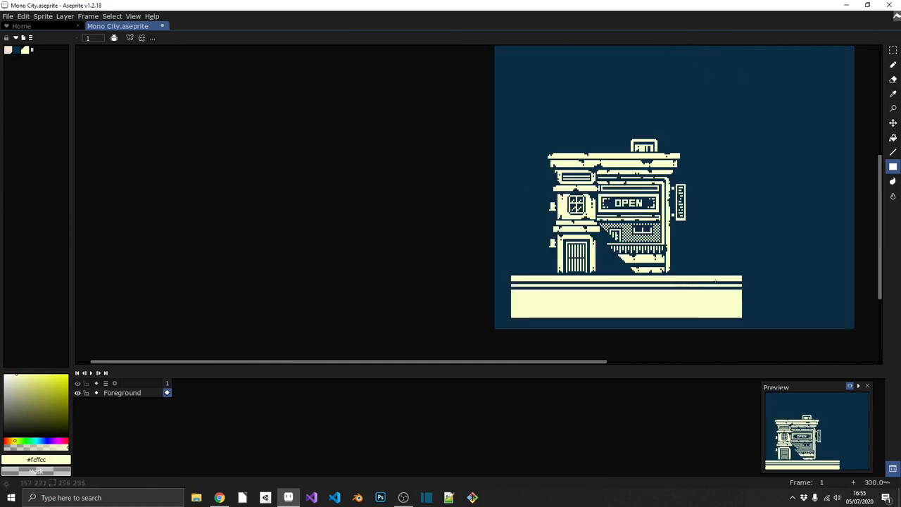
scroll(715, 280, up, 4)
mouse_move(576, 253)
mouse_down()
mouse_move(614, 276)
mouse_move(614, 336)
mouse_up()
scroll(489, 298, down, 2)
scroll(489, 298, up, 2)
Step: Draw a filled cream trash bin beside the shop and cut navy stripes into it
key(i)
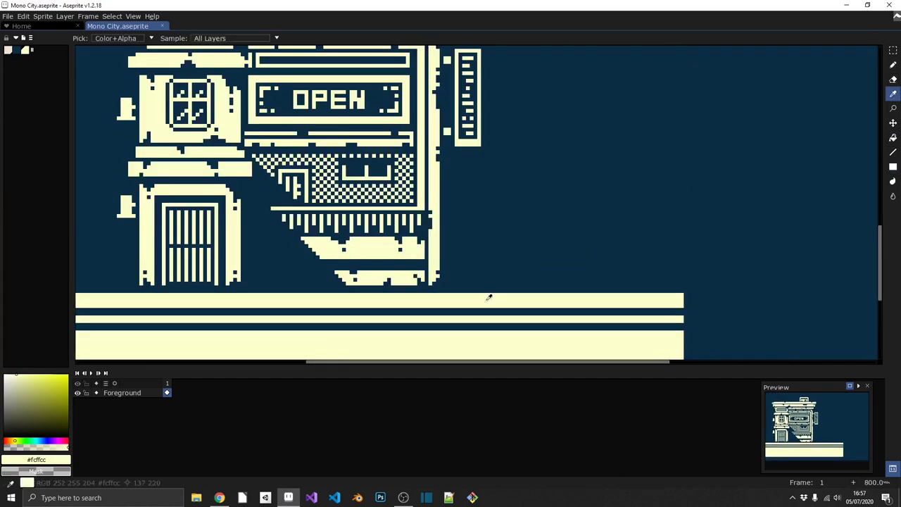
scroll(489, 298, up, 1)
key(u)
drag(453, 280, 507, 207)
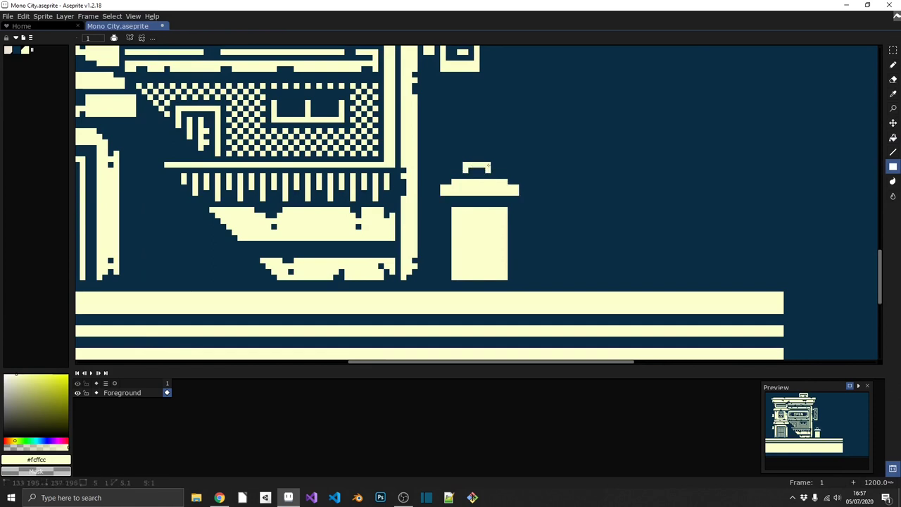
scroll(506, 206, up, 1)
scroll(452, 135, down, 1)
key(x)
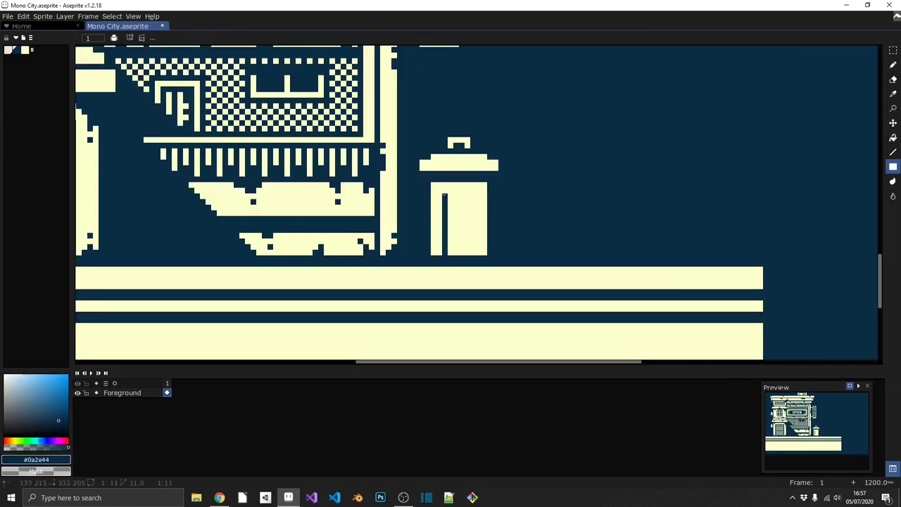
key(b)
key(x)
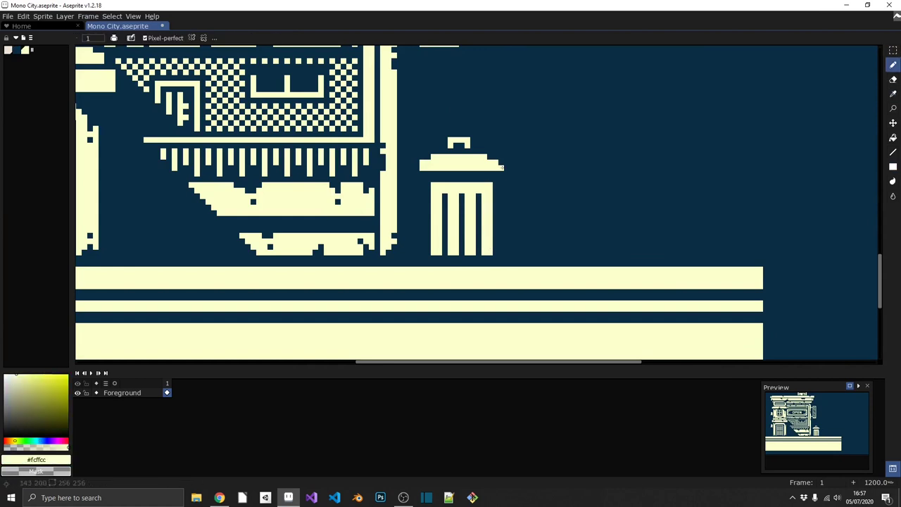
key(x)
scroll(473, 144, down, 5)
scroll(472, 143, up, 8)
scroll(479, 148, down, 6)
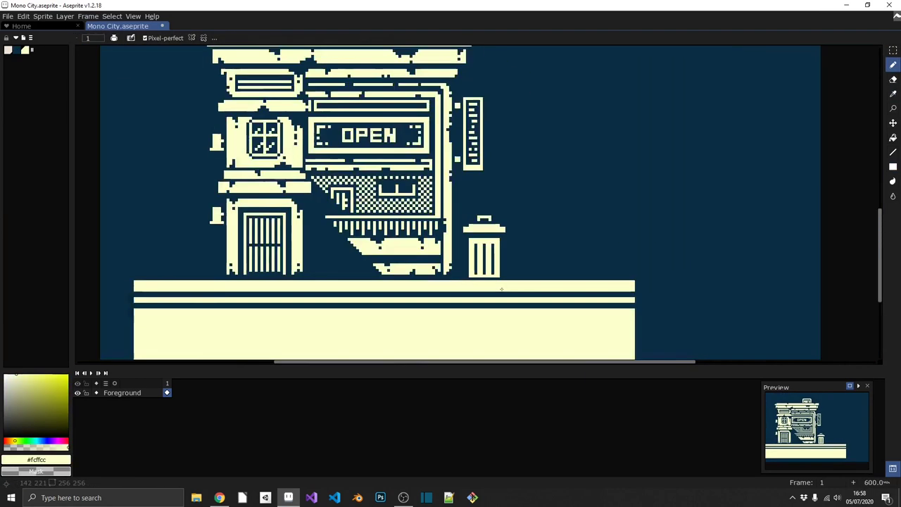
scroll(488, 155, up, 4)
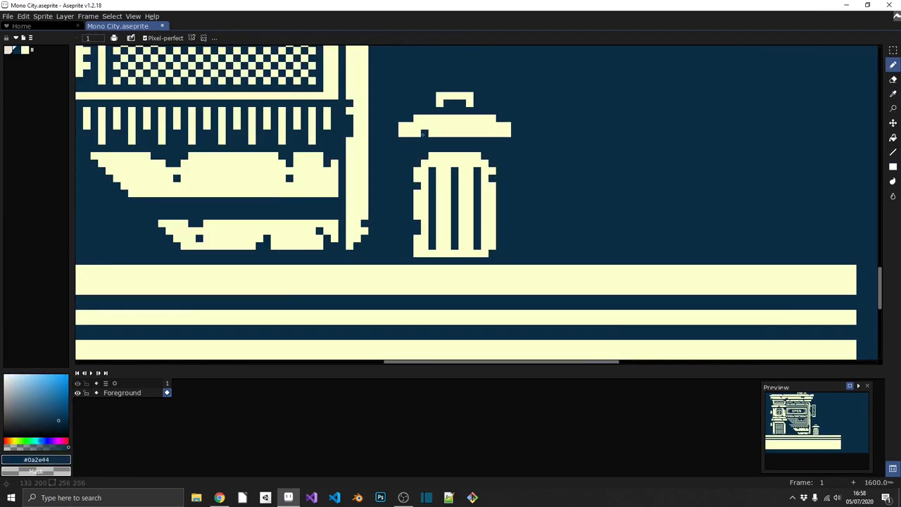
scroll(502, 213, down, 6)
Step: Copy the whole scene and paste it into a new sprite
key(ctrl+c)
key(ctrl+n)
key(Return)
key(ctrl+v)
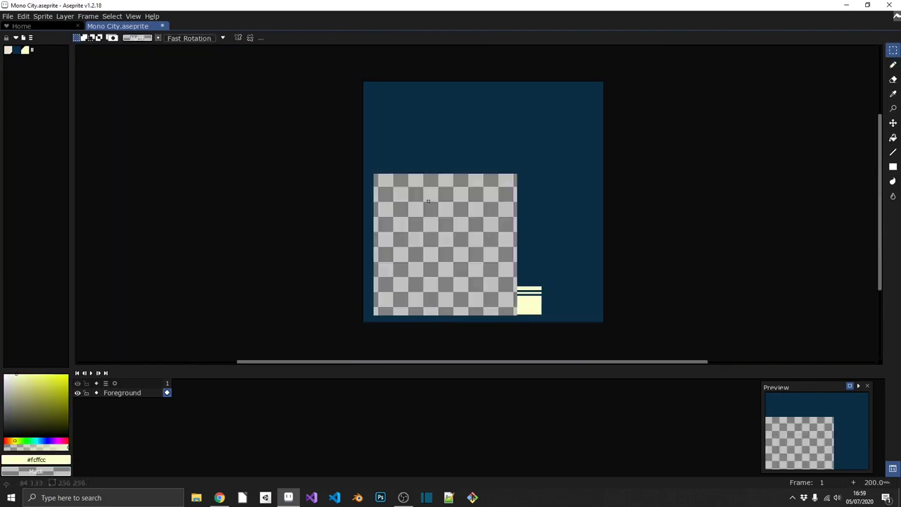
Step: Commit the pasted scene and extend the canvas upward, entering 132 as the new size
key(Return)
click(43, 15)
click(60, 64)
click(835, 102)
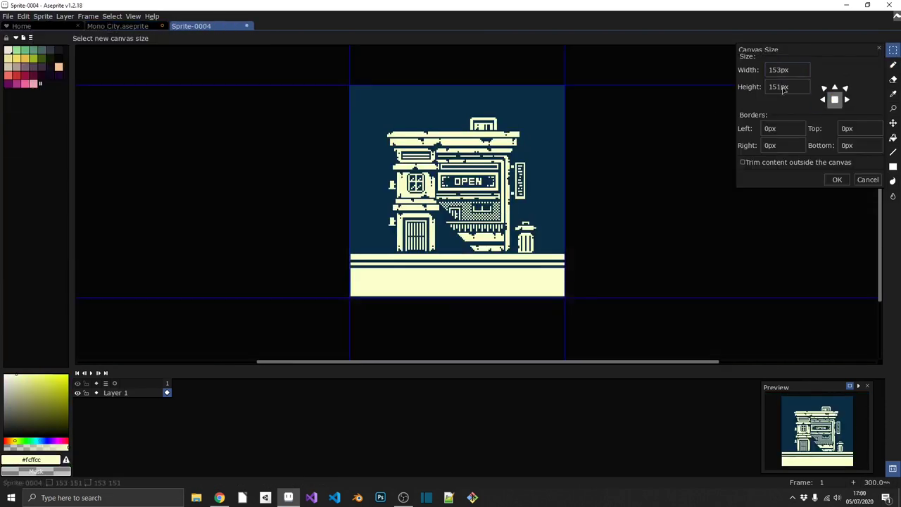
text(132)
key(Return)
Step: Fill the new top strip with navy sky and paint a large round cream moon
key(g)
click(538, 141)
scroll(408, 221, up, 2)
key(b)
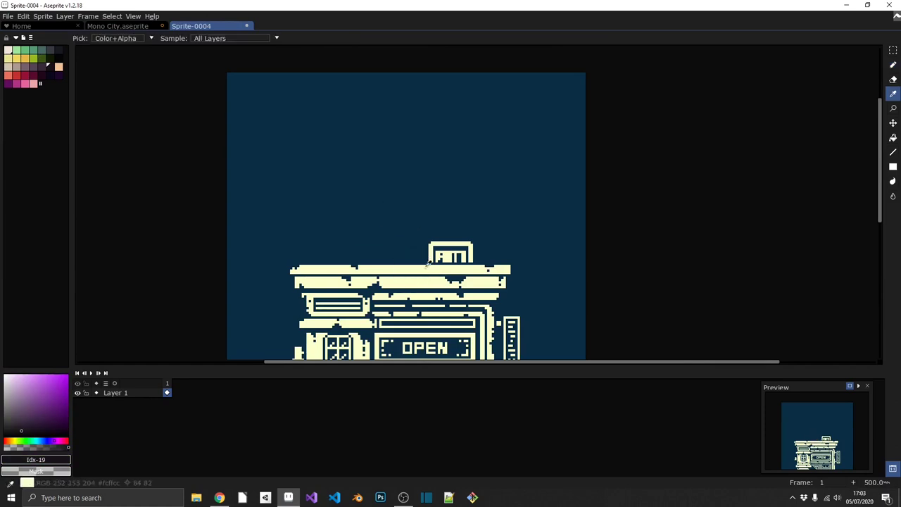
click(556, 149)
click(513, 135)
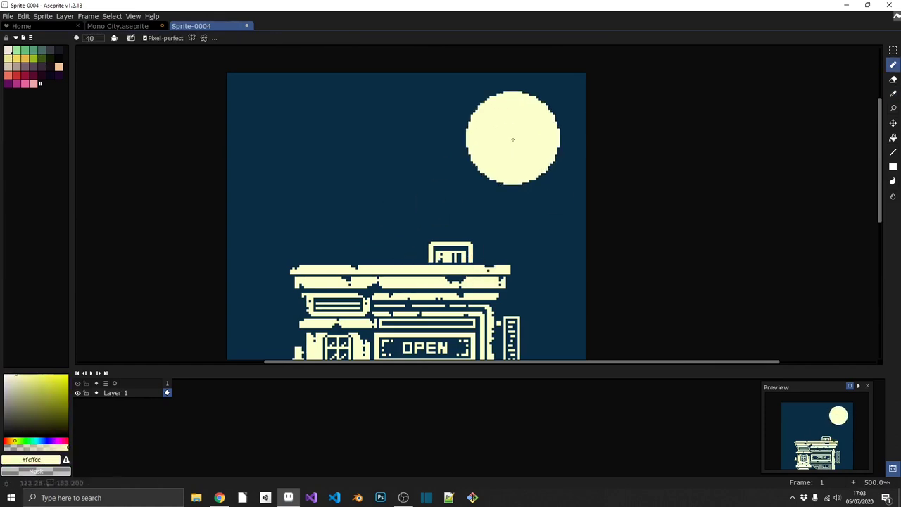
Step: Carve the moon into a navy-bitten crescent, redoing it once, and add a small cream star
key(x)
click(500, 156)
scroll(497, 156, down, 2)
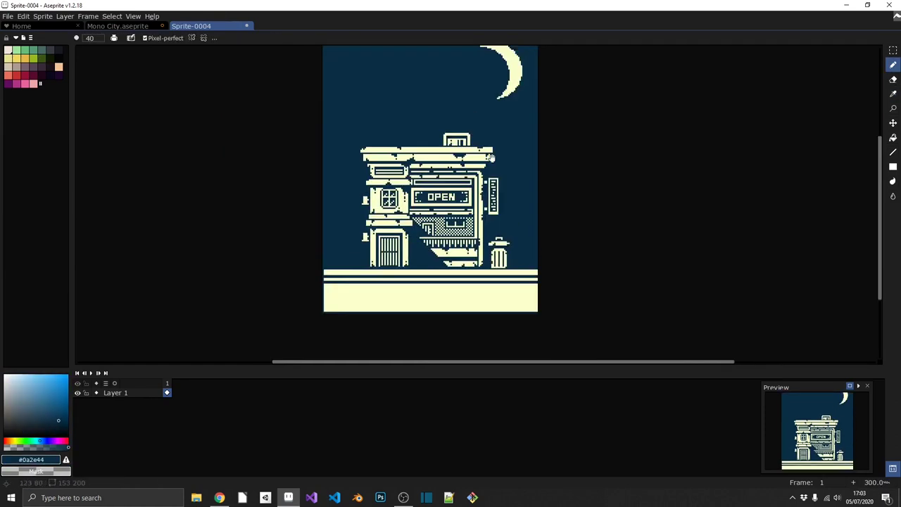
key(ctrl+z)
key(ctrl+z)
key(x)
click(485, 156)
key(x)
click(474, 151)
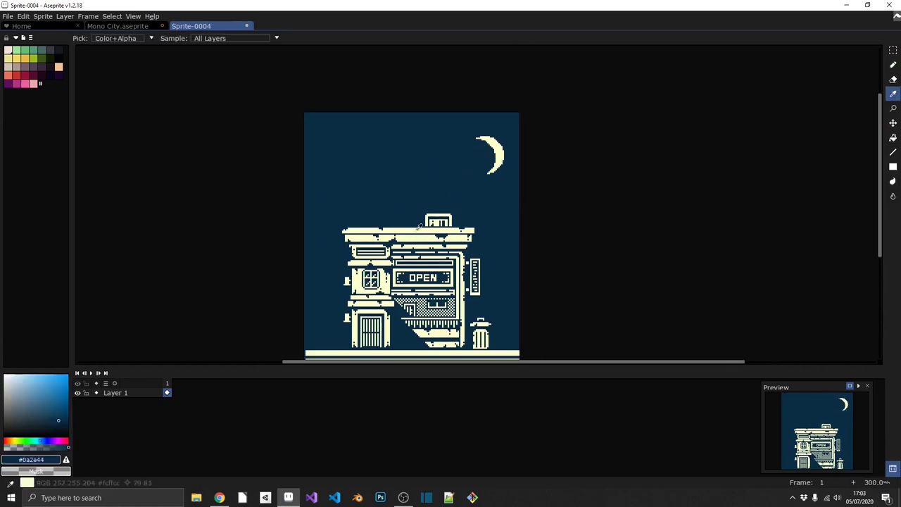
key(x)
click(403, 195)
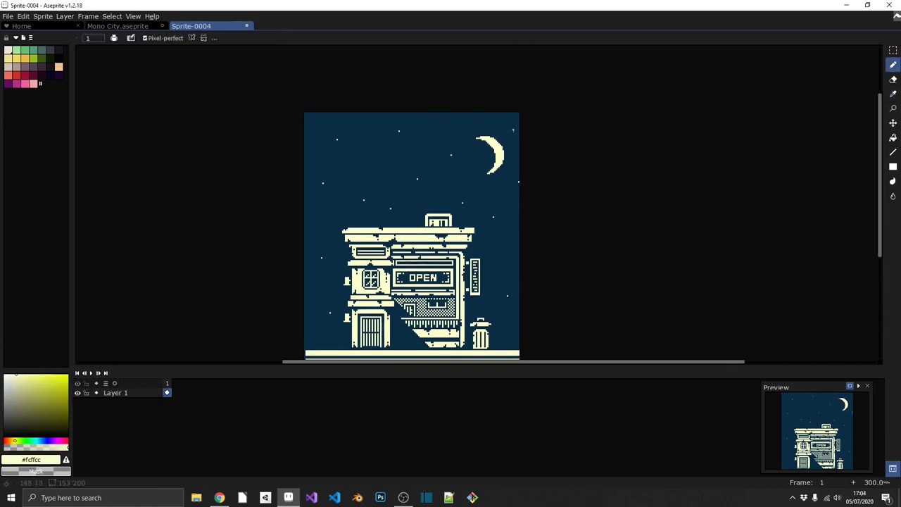
Step: Scroll around the navy sky to review the scattered cream stars near the moon
scroll(438, 190, up, 1)
scroll(439, 191, up, 3)
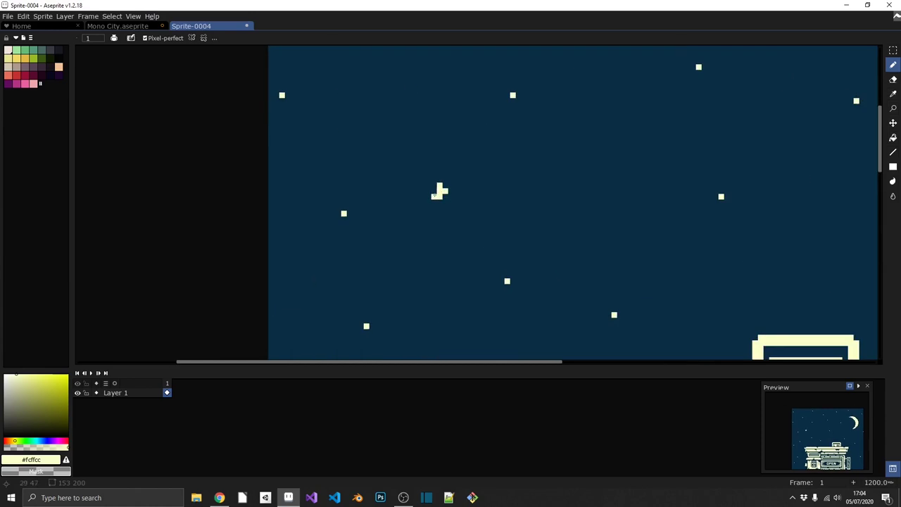
scroll(203, 140, down, 2)
scroll(412, 95, down, 4)
scroll(401, 281, up, 4)
scroll(402, 281, down, 4)
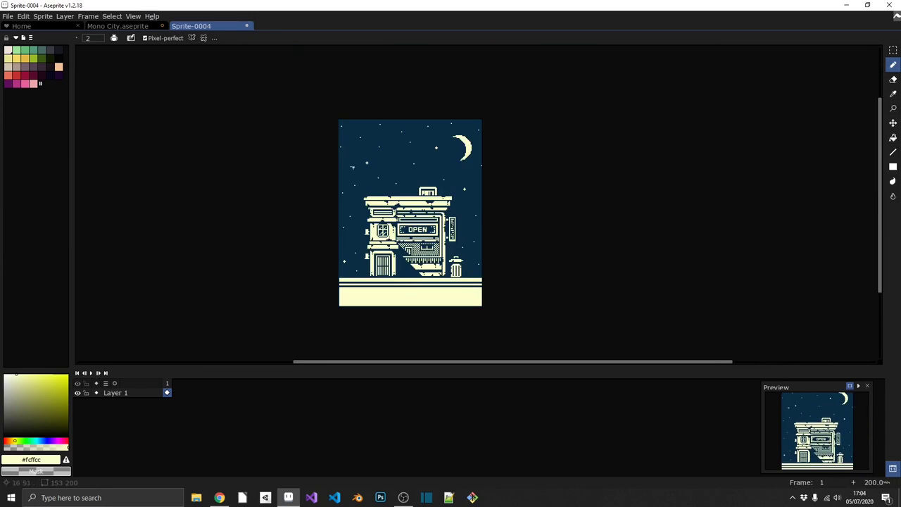
scroll(352, 166, up, 1)
Step: Fill out the top-left cloud's lower edge and stamp a second puffy cloud beneath the moon
drag(346, 144, 352, 171)
scroll(371, 128, down, 7)
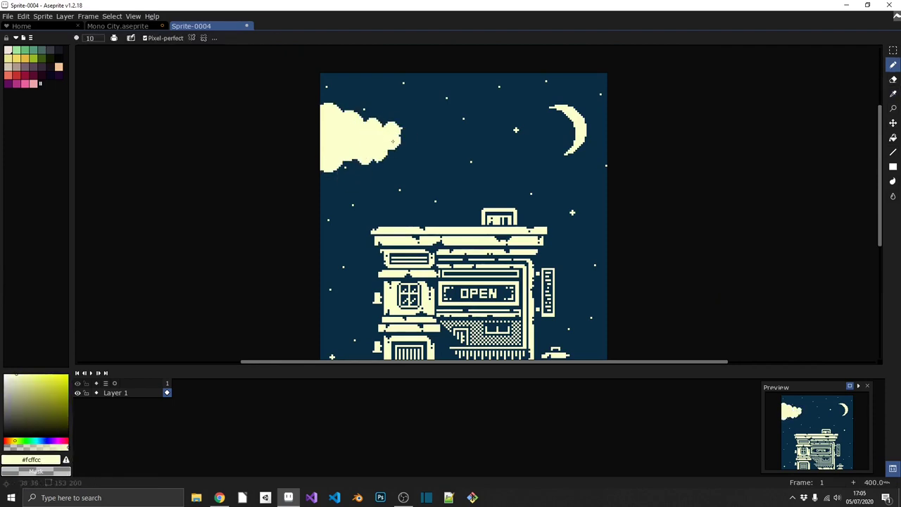
scroll(393, 140, down, 4)
scroll(442, 157, up, 5)
click(442, 156)
click(467, 168)
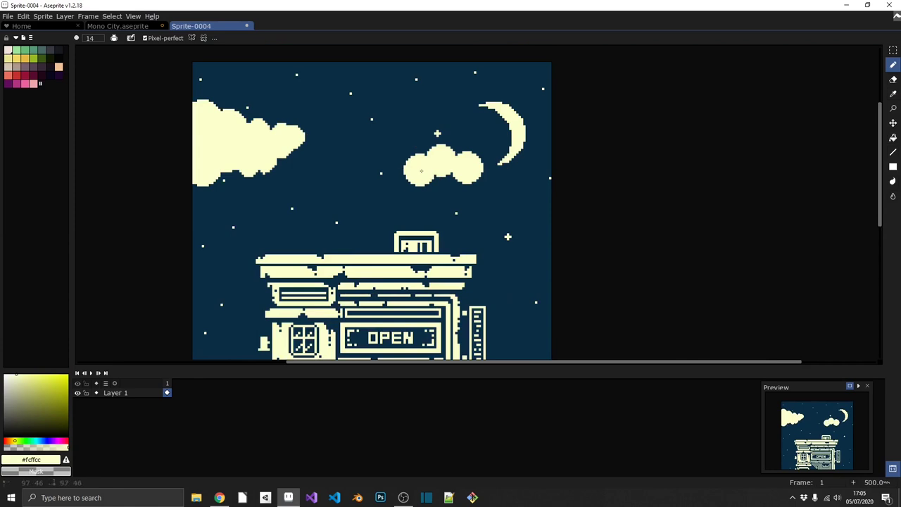
drag(421, 170, 496, 187)
scroll(498, 176, down, 4)
scroll(507, 155, up, 5)
scroll(529, 121, up, 5)
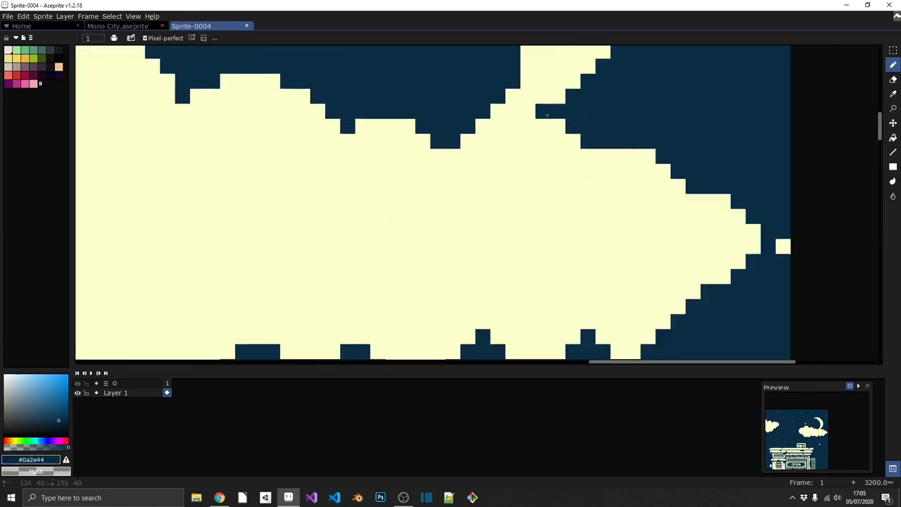
scroll(547, 114, down, 3)
scroll(341, 159, down, 2)
scroll(341, 159, down, 1)
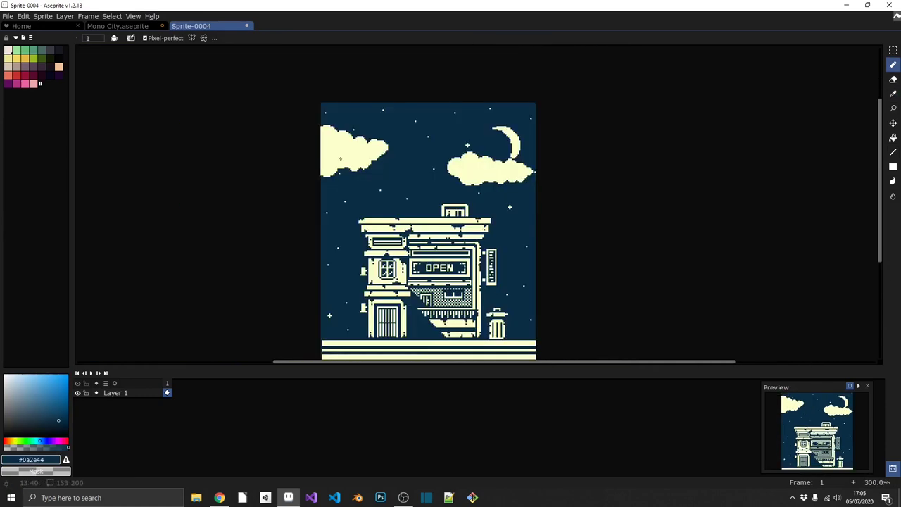
scroll(363, 275, up, 4)
Step: Draw a navy rectangular brick outline on the street below the ground lines
key(u)
drag(391, 283, 410, 290)
scroll(392, 286, down, 1)
scroll(372, 274, up, 1)
scroll(410, 290, down, 5)
scroll(423, 292, up, 7)
Step: Select the brick and copy it repeatedly to form staggered brick rows across the street
key(m)
mouse_move(279, 234)
mouse_down()
mouse_move(335, 256)
mouse_move(310, 236)
mouse_move(413, 215)
mouse_up()
drag(247, 199, 450, 231)
scroll(397, 271, down, 1)
scroll(396, 272, down, 1)
drag(307, 245, 712, 245)
mouse_move(191, 240)
mouse_down()
mouse_move(731, 260)
mouse_move(694, 261)
mouse_move(743, 272)
mouse_move(472, 268)
mouse_move(492, 281)
mouse_up()
scroll(569, 291, down, 2)
Step: Fill a bottom-left brick with solid cream to break up the rows
key(g)
key(u)
scroll(409, 291, up, 1)
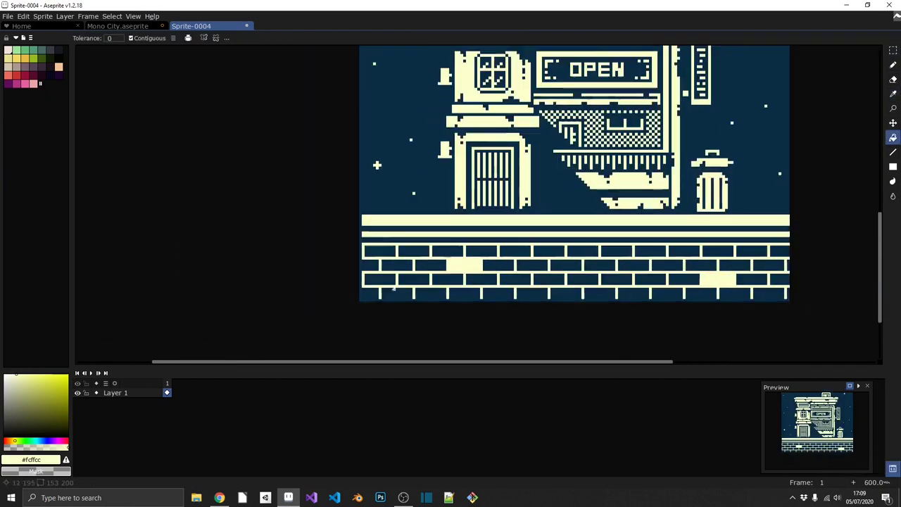
drag(380, 288, 414, 306)
scroll(384, 301, down, 4)
scroll(577, 252, up, 6)
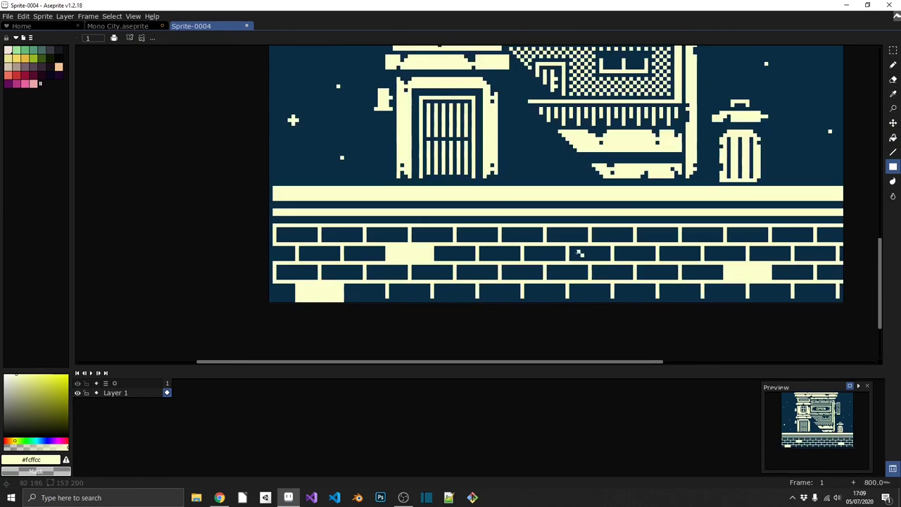
scroll(552, 267, down, 6)
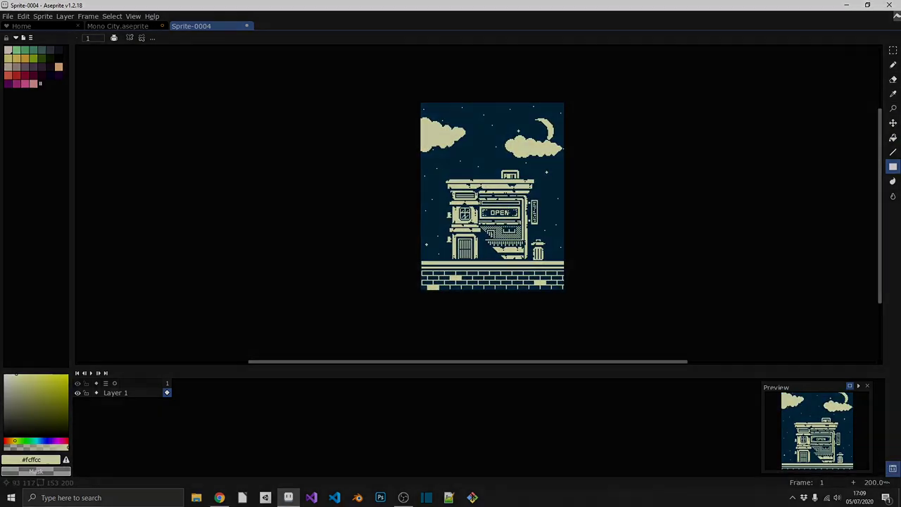